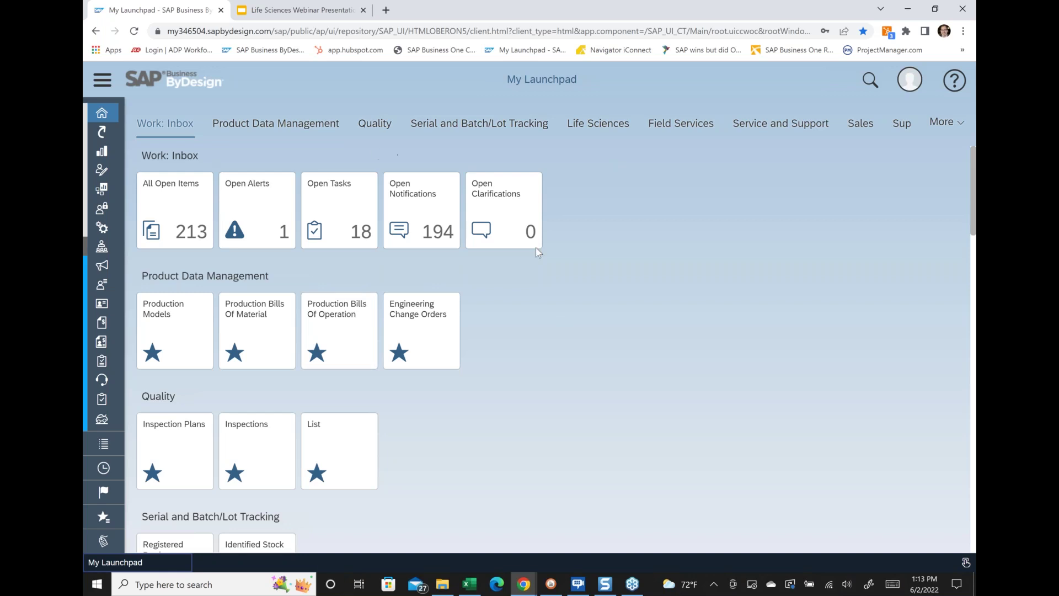
Look over the launchpad tiles and the expanded list of work centers from Home to Inbound Logistics
{"action": "scroll", "coordinate": [583, 252], "scroll_direction": "down", "scroll_amount": 1}
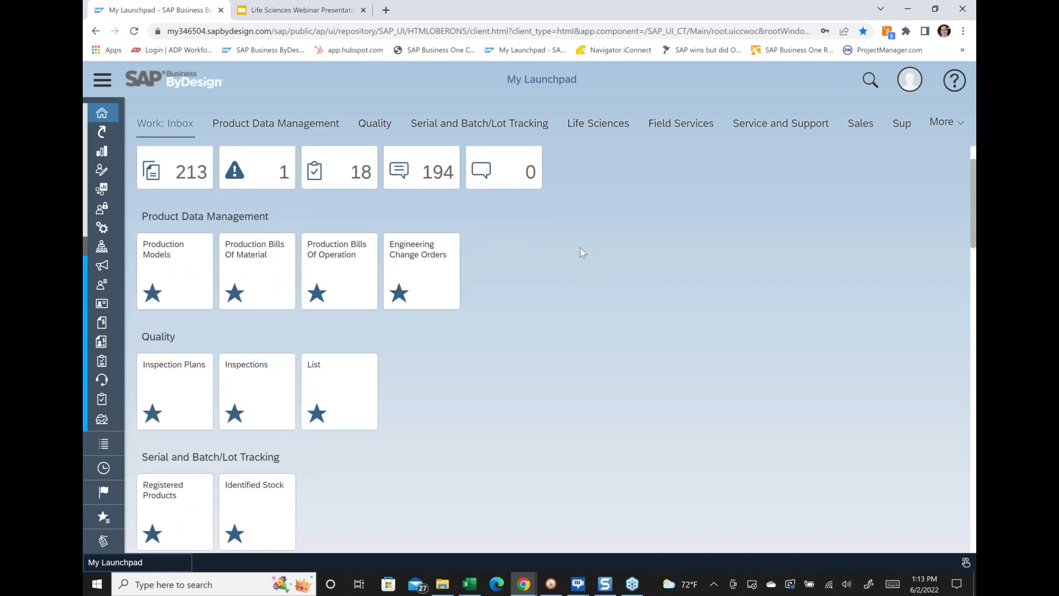
{"action": "scroll", "coordinate": [583, 253], "scroll_direction": "up", "scroll_amount": 1}
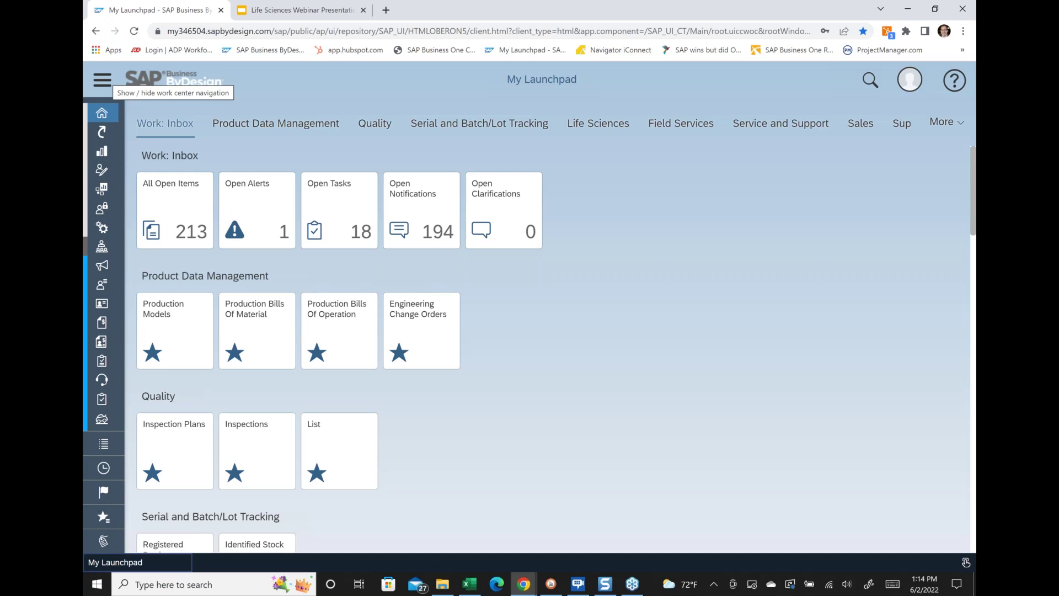
{"action": "left_click", "coordinate": [102, 80]}
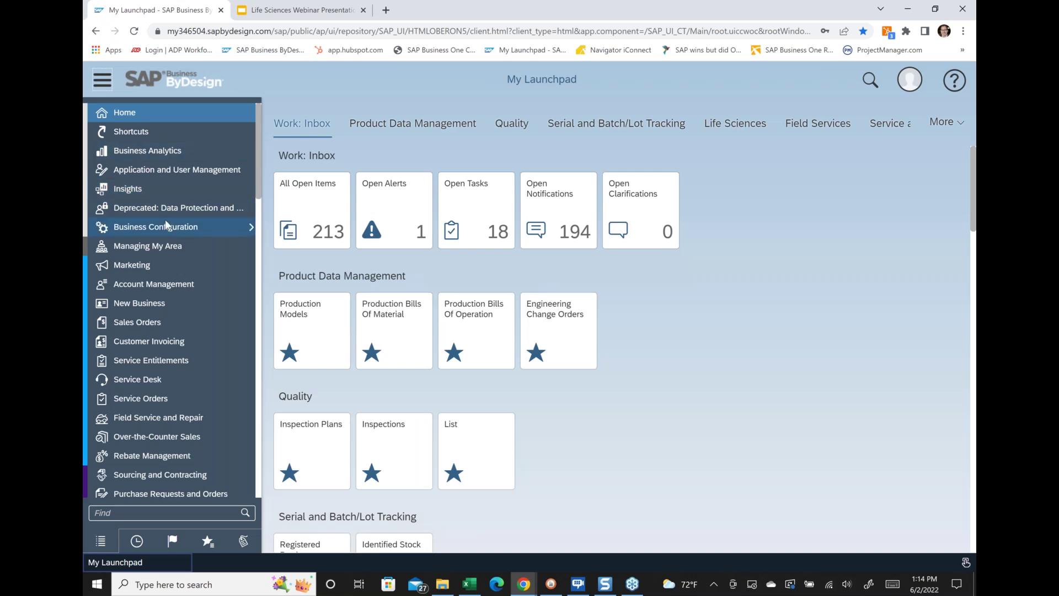
{"action": "scroll", "coordinate": [164, 221], "scroll_direction": "down", "scroll_amount": 1}
{"action": "scroll", "coordinate": [165, 223], "scroll_direction": "down", "scroll_amount": 3}
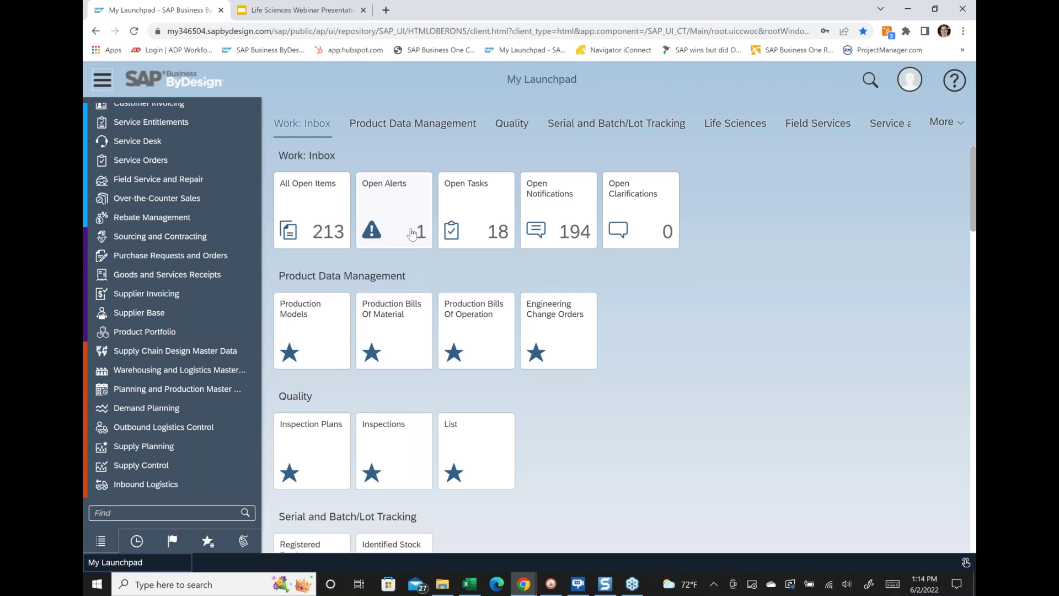
{"action": "scroll", "coordinate": [152, 299], "scroll_direction": "up", "scroll_amount": 3}
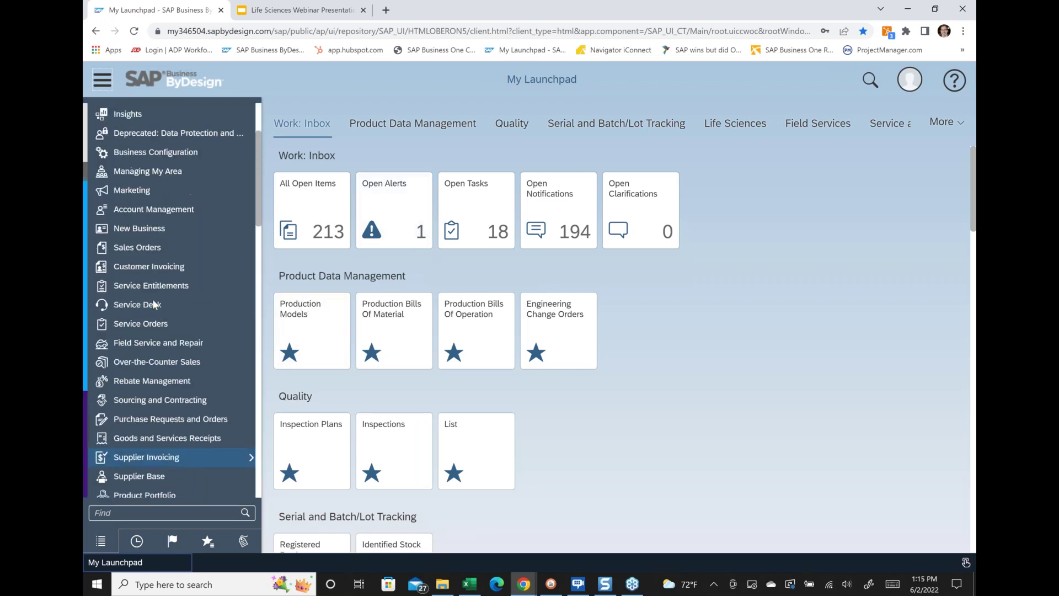
{"action": "scroll", "coordinate": [154, 303], "scroll_direction": "up", "scroll_amount": 2}
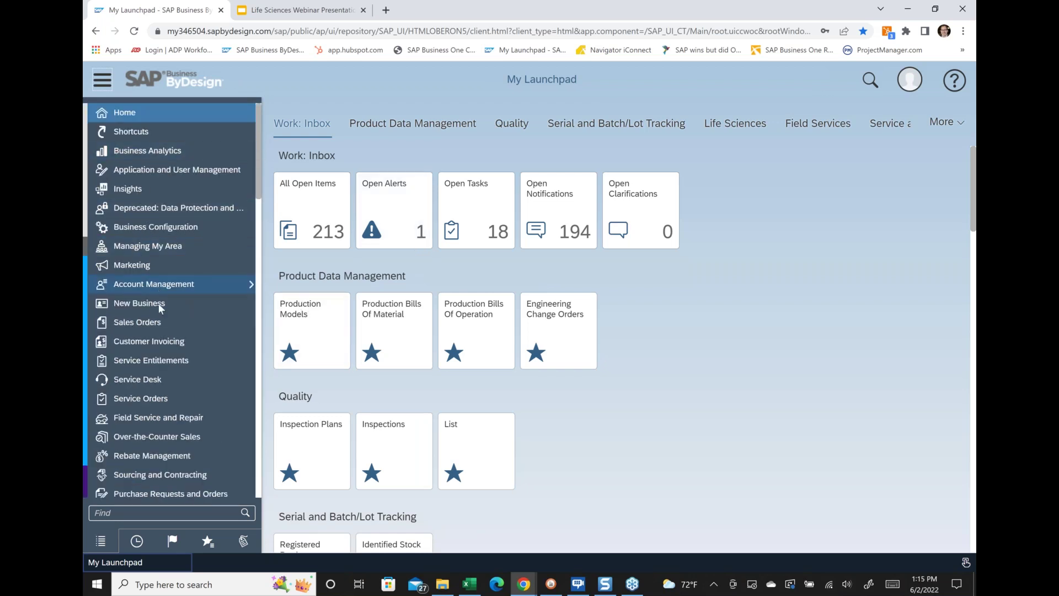
View the work views and common tasks under Shortcuts, and collapse the work center navigation
{"action": "mouse_move", "coordinate": [168, 320]}
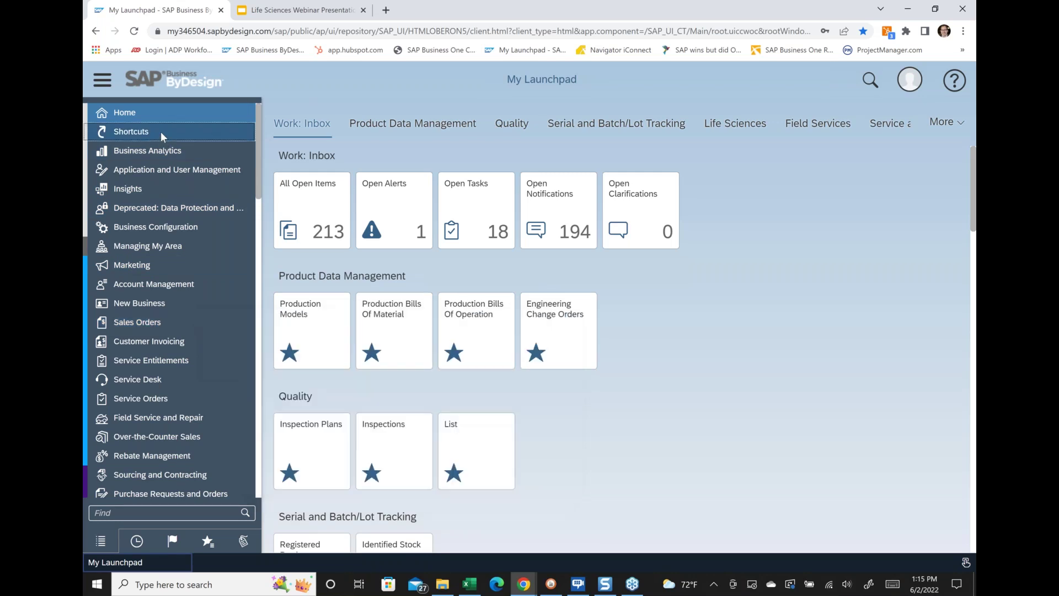
{"action": "mouse_move", "coordinate": [161, 131]}
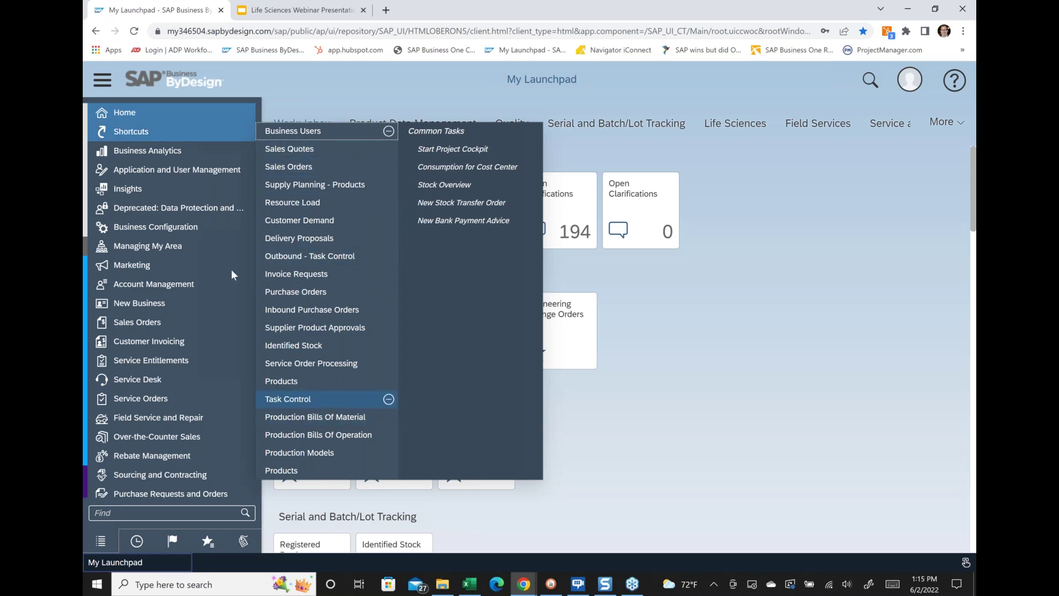
{"action": "left_click", "coordinate": [294, 76]}
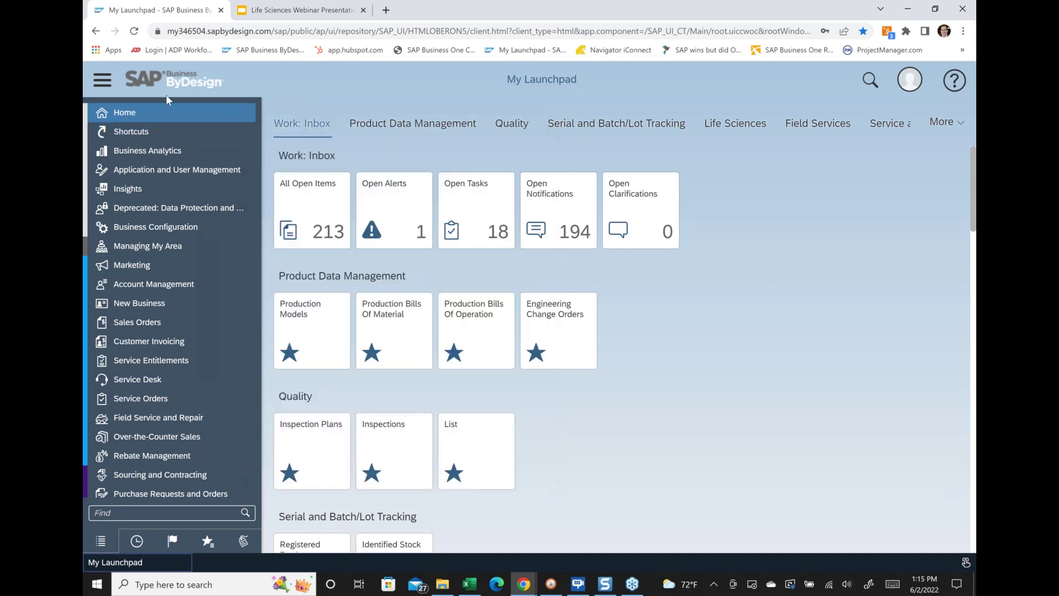
{"action": "left_click", "coordinate": [101, 81]}
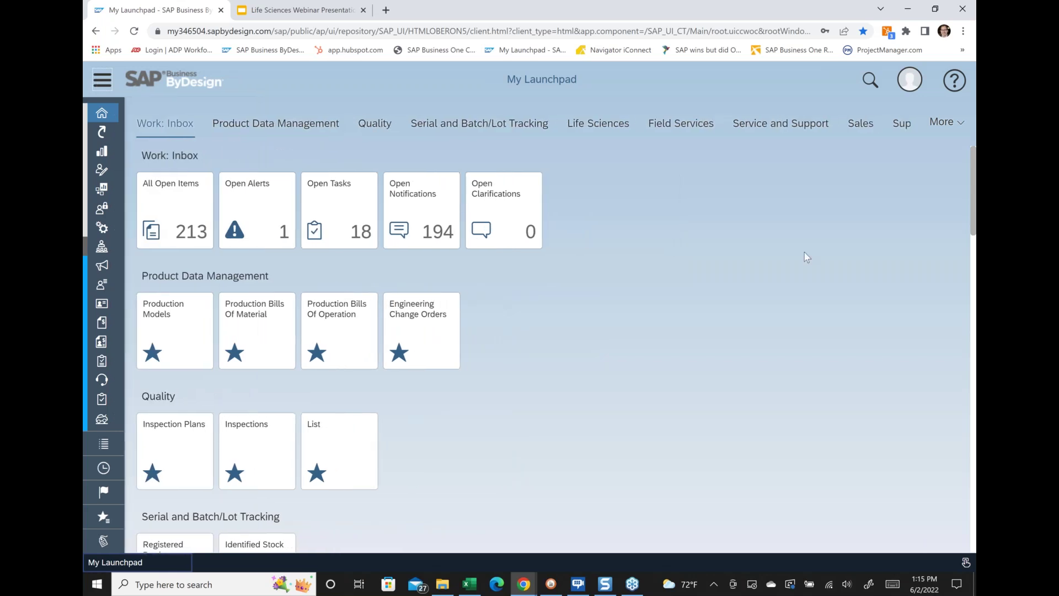
Examine the full work center list, from sales and service through supply chain, production, quality, HR and finance, and collapse it
{"action": "left_click", "coordinate": [101, 83]}
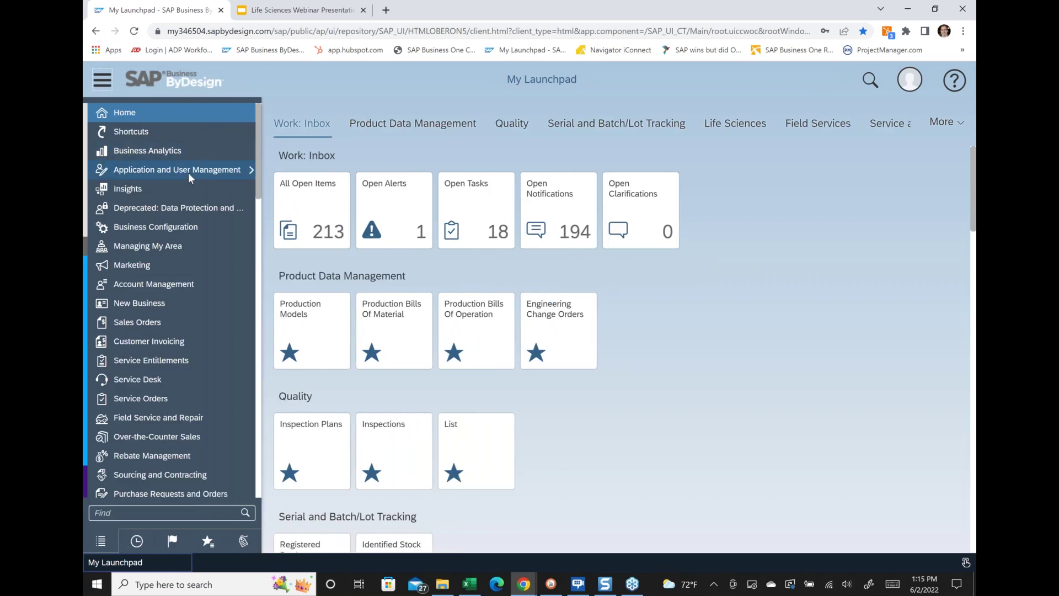
{"action": "scroll", "coordinate": [189, 175], "scroll_direction": "down", "scroll_amount": 5}
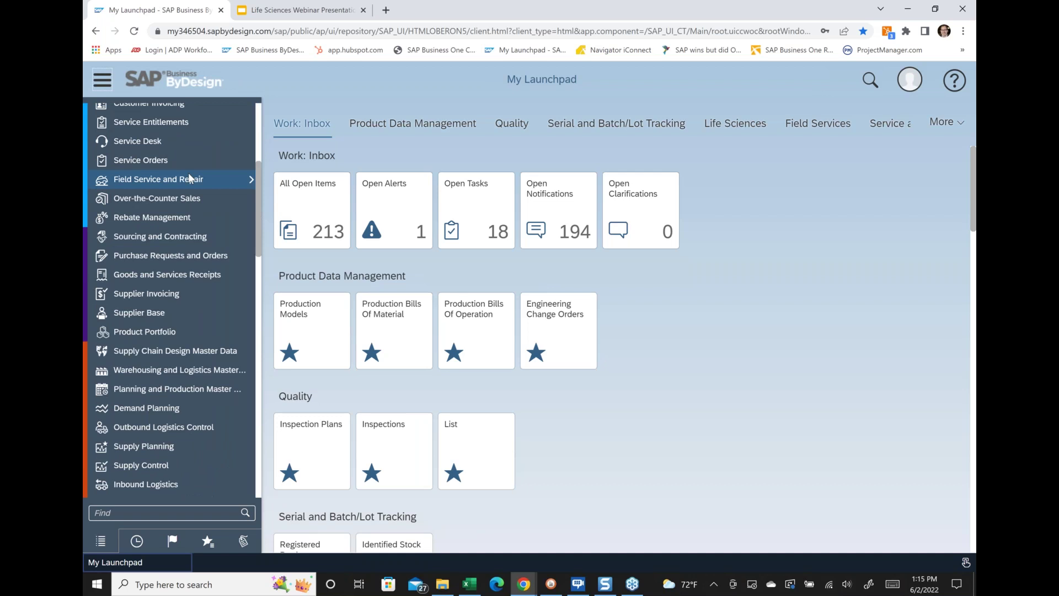
{"action": "scroll", "coordinate": [189, 178], "scroll_direction": "up", "scroll_amount": 3}
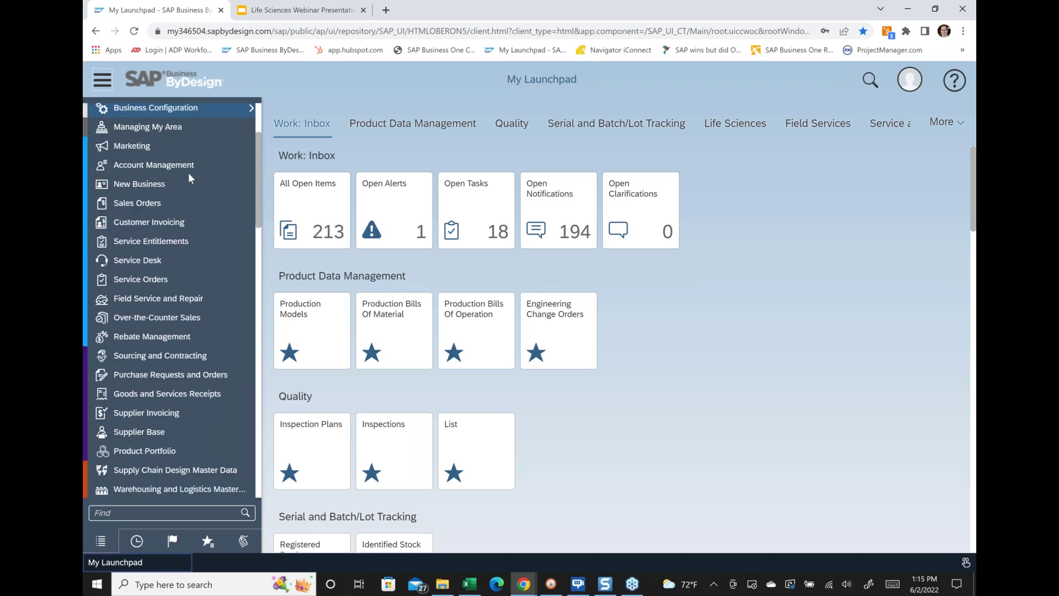
{"action": "scroll", "coordinate": [187, 173], "scroll_direction": "down", "scroll_amount": 5}
{"action": "scroll", "coordinate": [189, 178], "scroll_direction": "down", "scroll_amount": 9}
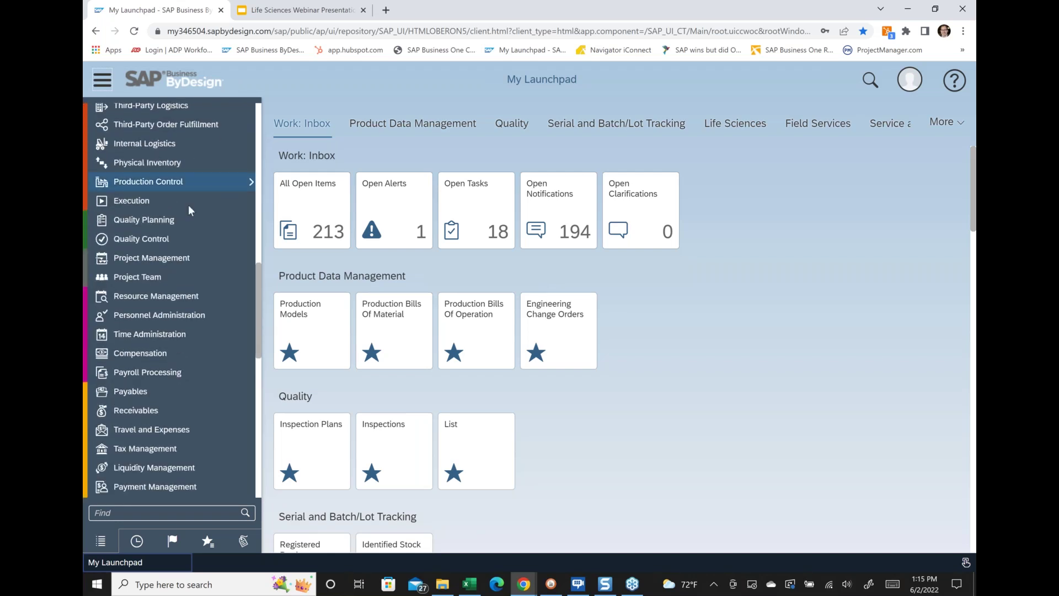
{"action": "scroll", "coordinate": [190, 257], "scroll_direction": "down", "scroll_amount": 3}
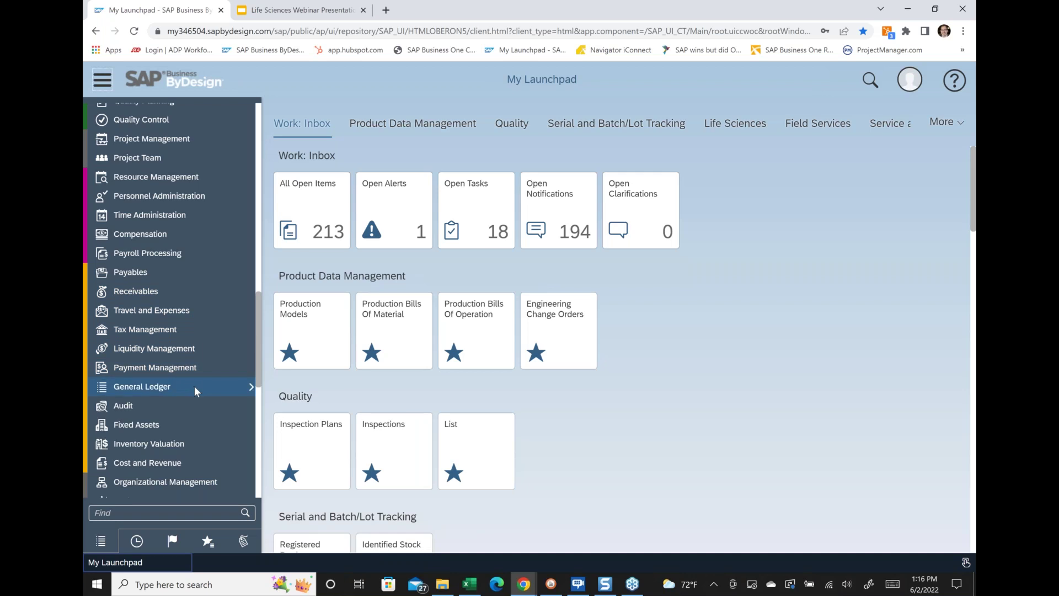
{"action": "scroll", "coordinate": [194, 386], "scroll_direction": "up", "scroll_amount": 15}
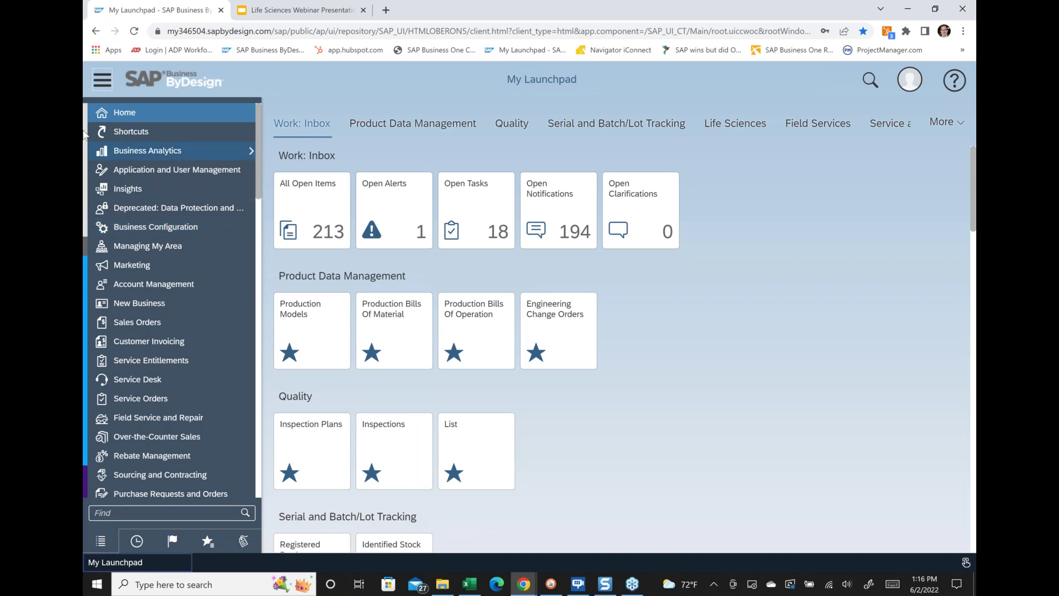
{"action": "left_click", "coordinate": [102, 80]}
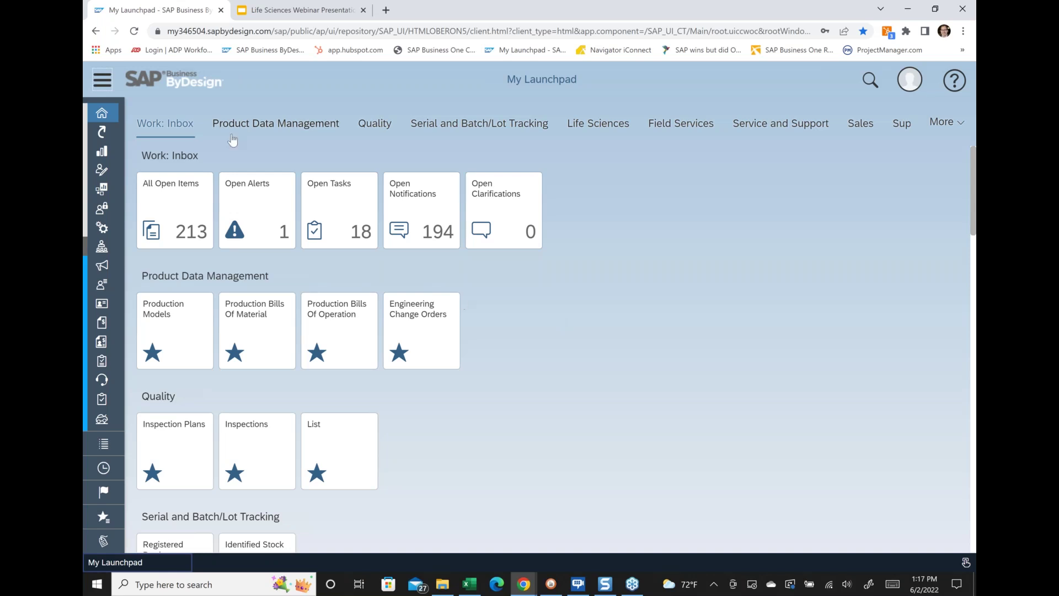
Tour the launchpad groups from Product Data Management through Quality, Serial and Batch/Lot Tracking, Life Sciences and Field Services, returning to Work: Inbox
{"action": "left_click", "coordinate": [257, 126]}
{"action": "left_click", "coordinate": [369, 127]}
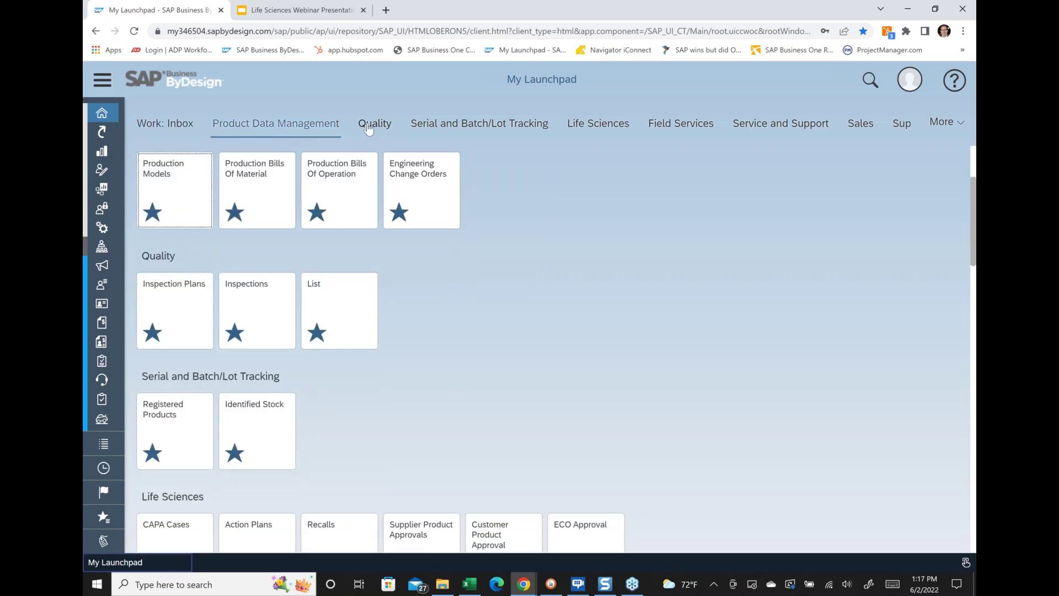
{"action": "left_click", "coordinate": [458, 128]}
{"action": "left_click", "coordinate": [598, 124]}
{"action": "left_click", "coordinate": [683, 124]}
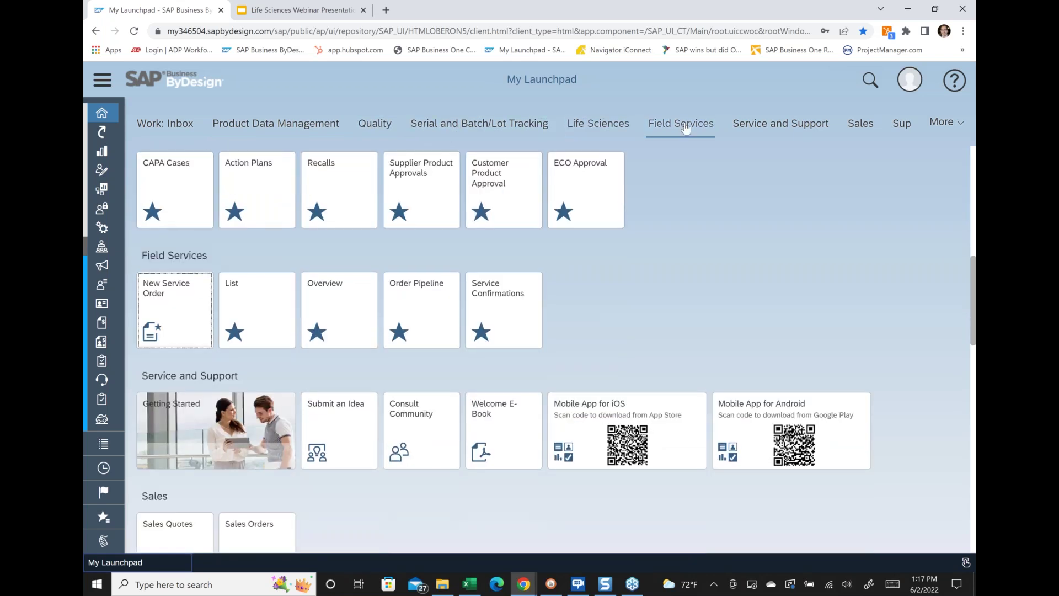
{"action": "left_click", "coordinate": [182, 126]}
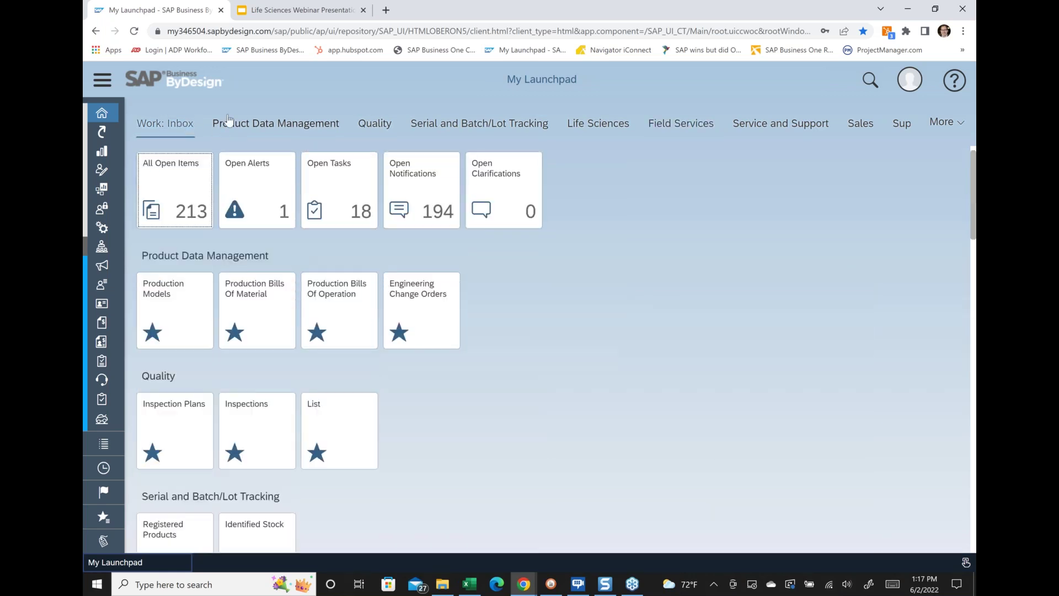
Open production model BF-1101-3_1 from the Production Models list and bring it into edit mode
{"action": "left_click", "coordinate": [172, 307]}
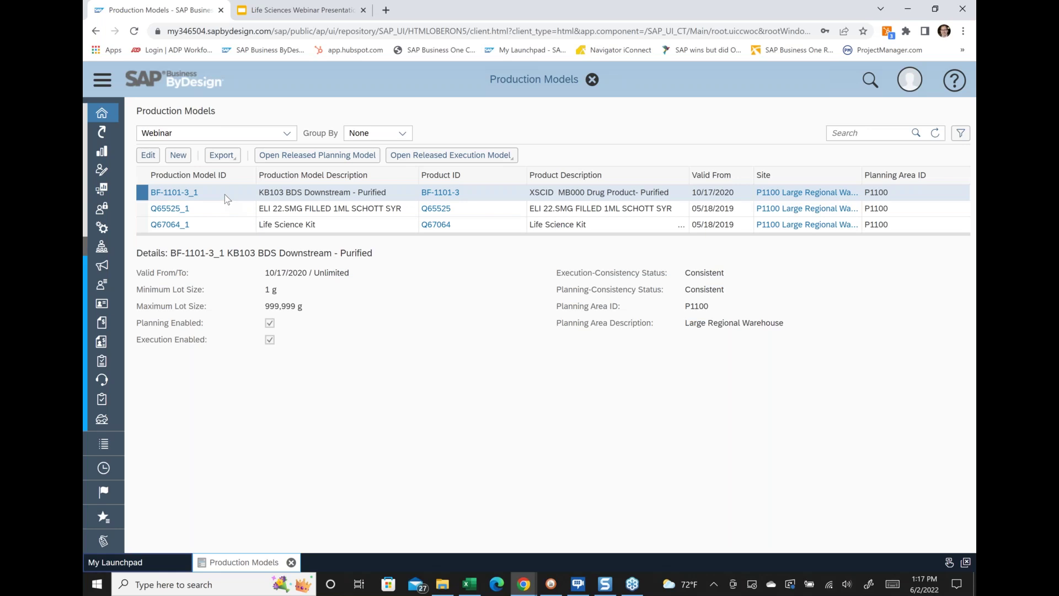
{"action": "left_click", "coordinate": [182, 194]}
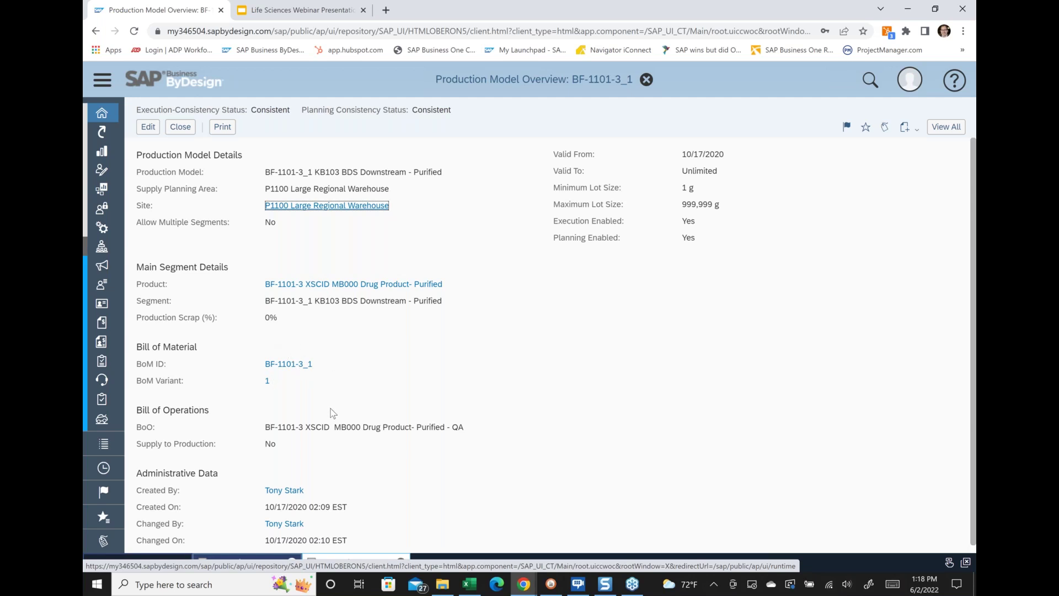
{"action": "left_click", "coordinate": [149, 127]}
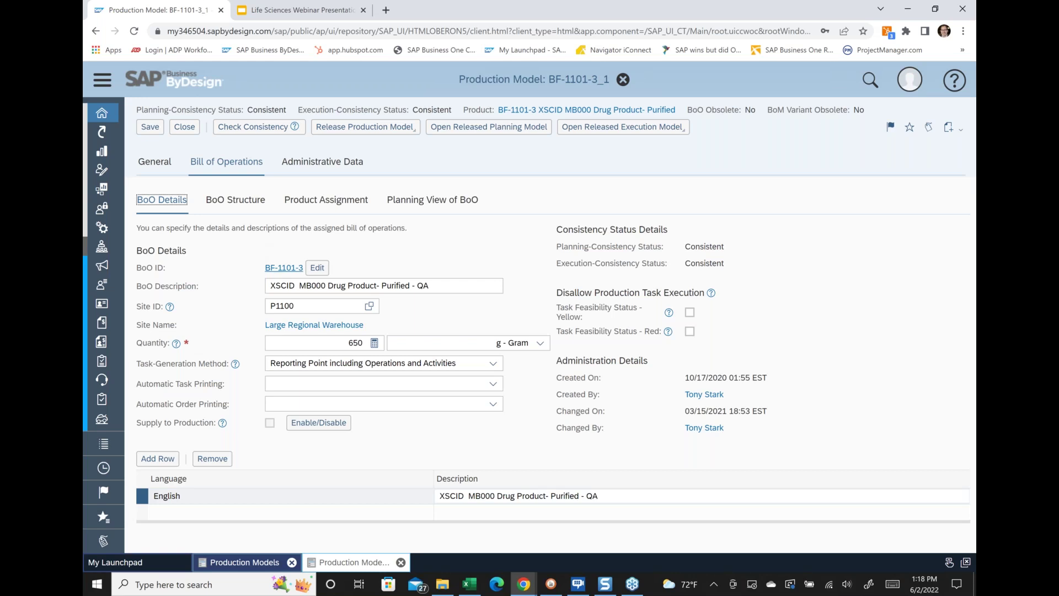
Review the general data and structure of bill of operations BF-1101-3 in its full view, and close it
{"action": "left_click", "coordinate": [284, 268]}
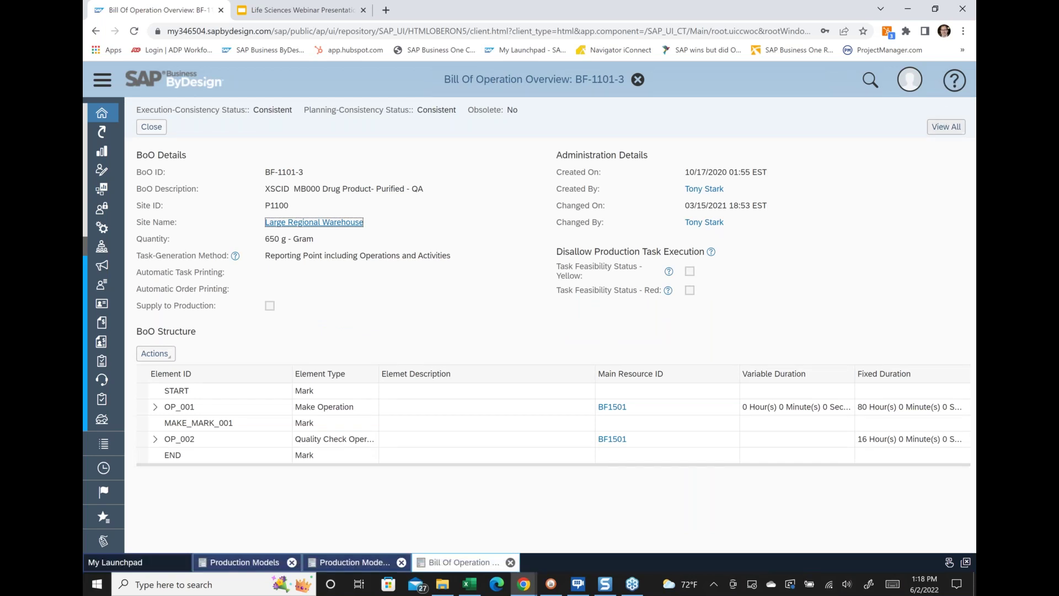
{"action": "left_click", "coordinate": [941, 128]}
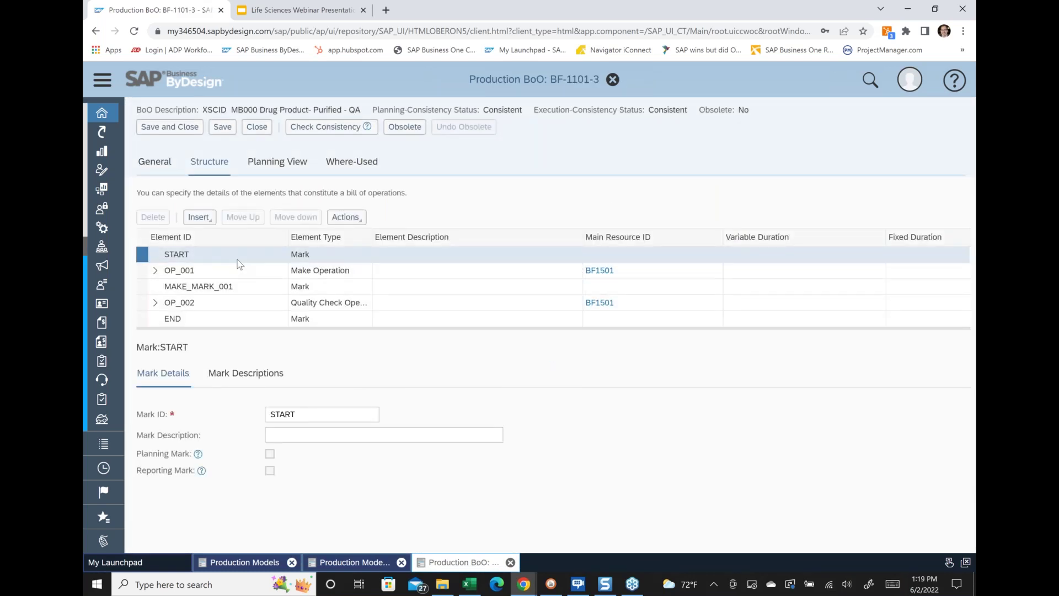
{"action": "left_click", "coordinate": [157, 165]}
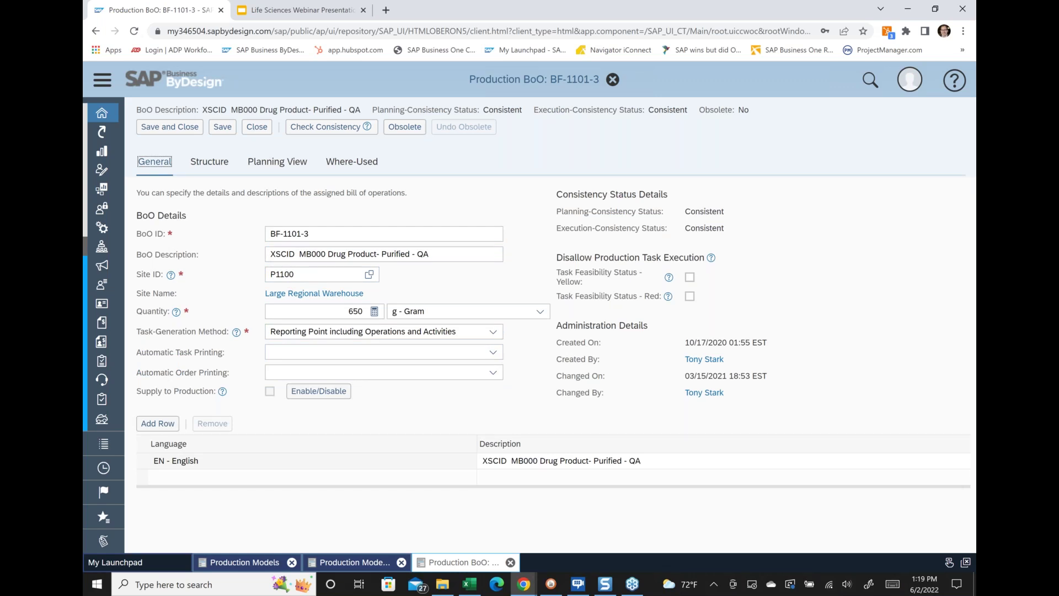
{"action": "left_click", "coordinate": [205, 165]}
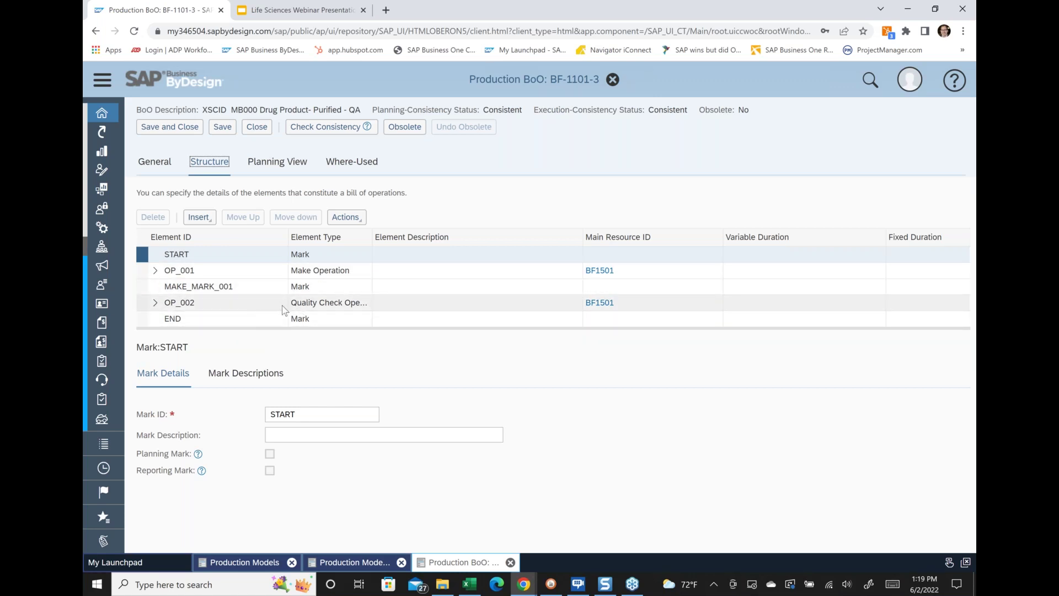
{"action": "left_click", "coordinate": [257, 128]}
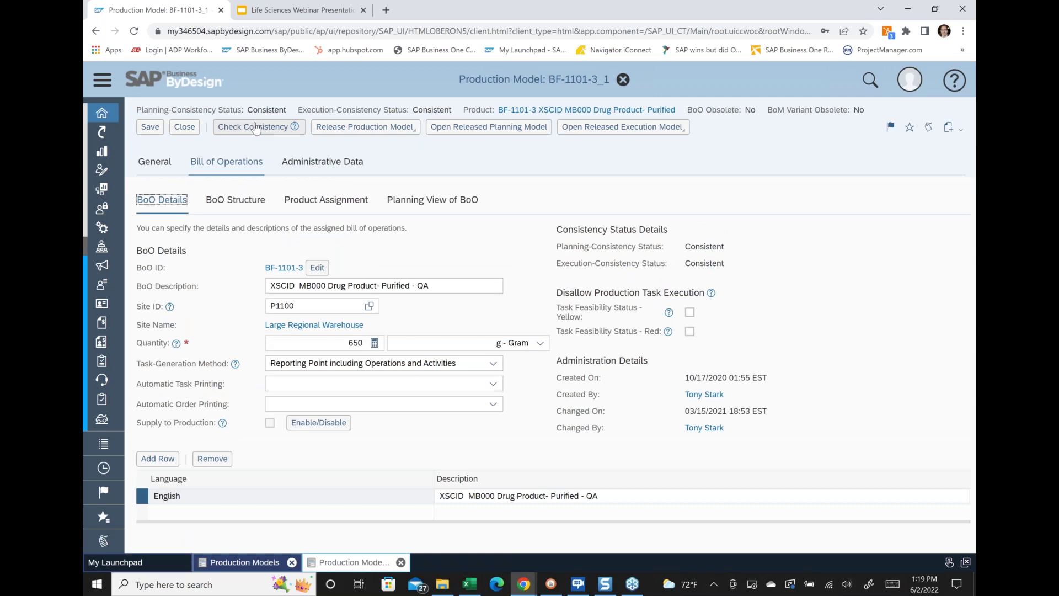
Examine the product assignment of the production model's bill of operations, and return to the BoO details
{"action": "left_click", "coordinate": [299, 203]}
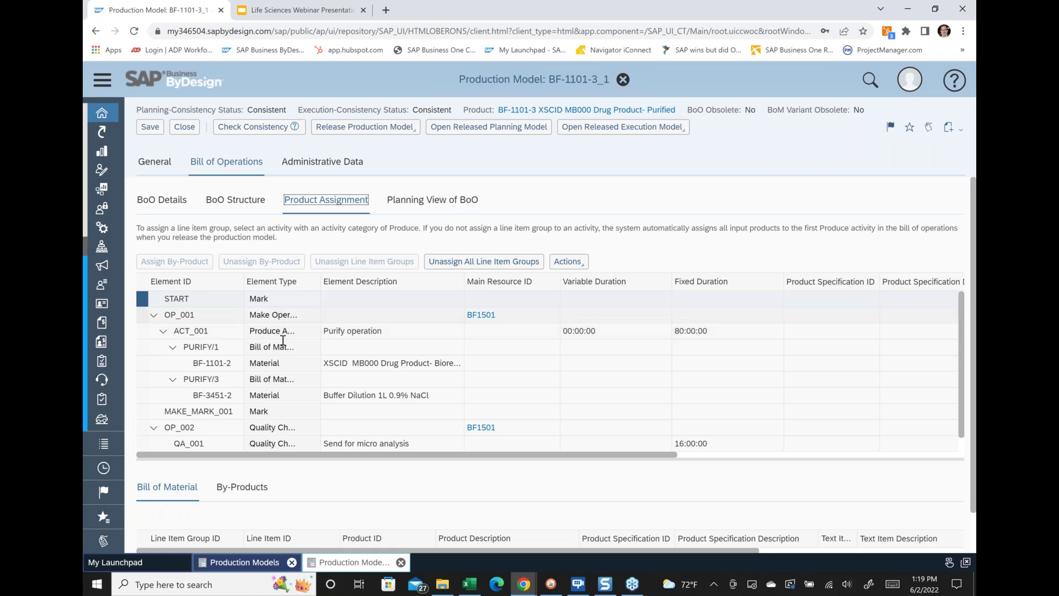
{"action": "scroll", "coordinate": [274, 396], "scroll_direction": "down", "scroll_amount": 2}
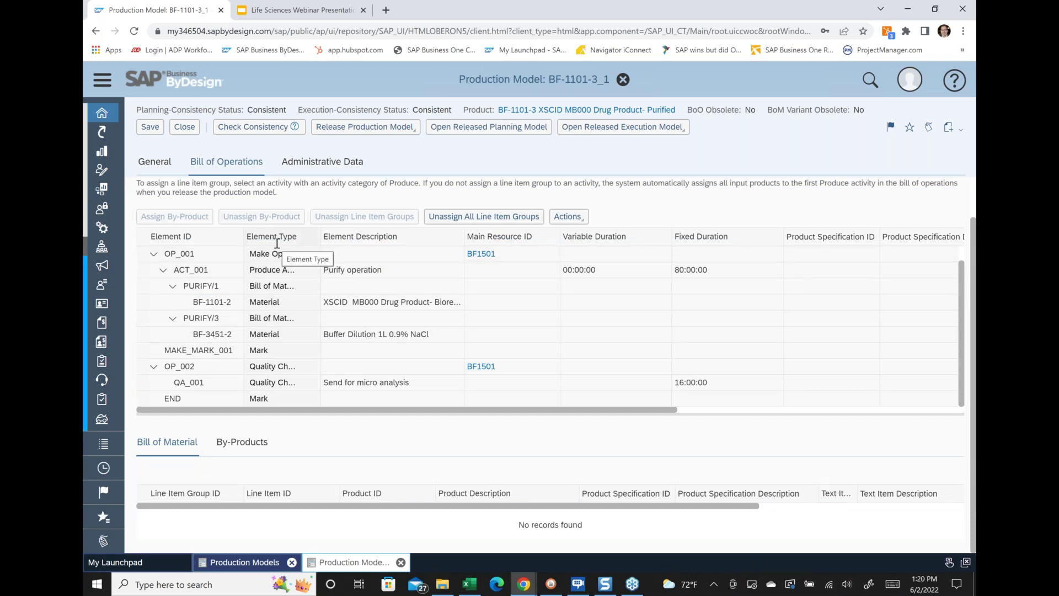
{"action": "scroll", "coordinate": [277, 243], "scroll_direction": "up", "scroll_amount": 2}
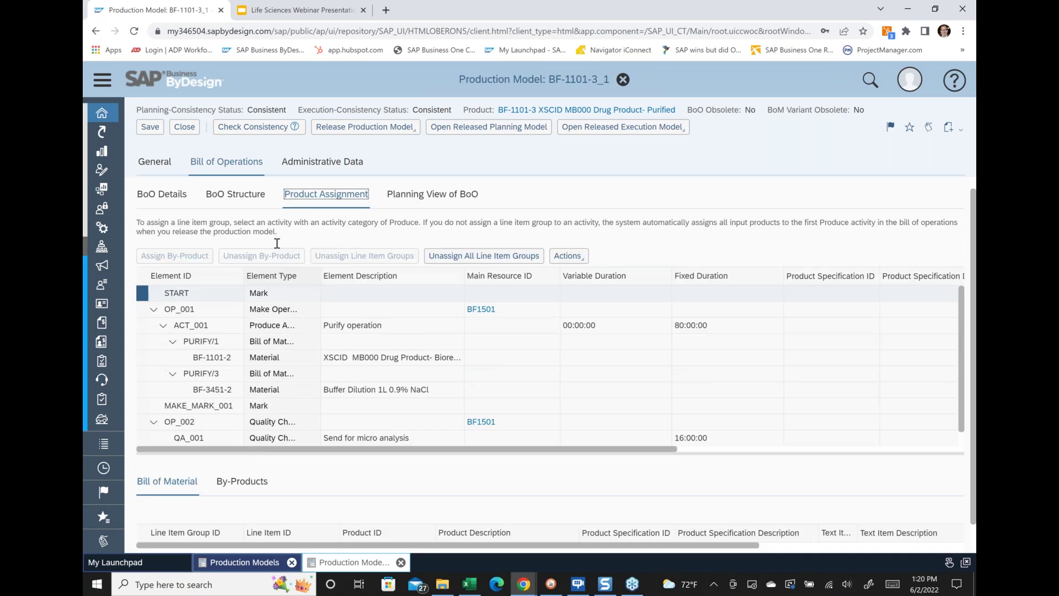
{"action": "left_click", "coordinate": [161, 199]}
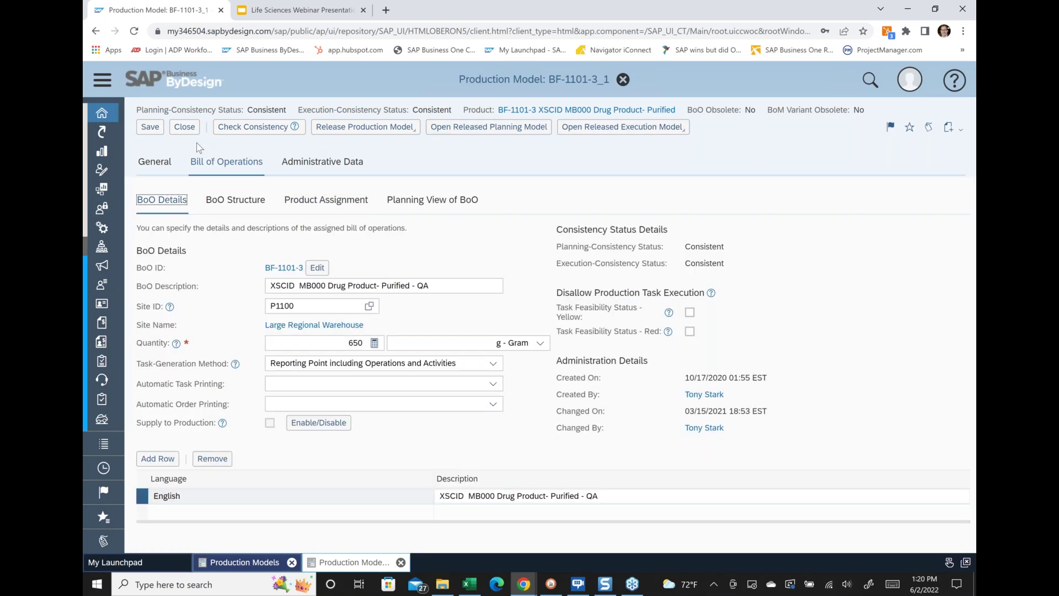
Close the production model editor and open bill of material BF-1101-3_1 from the model's overview
{"action": "left_click", "coordinate": [183, 132]}
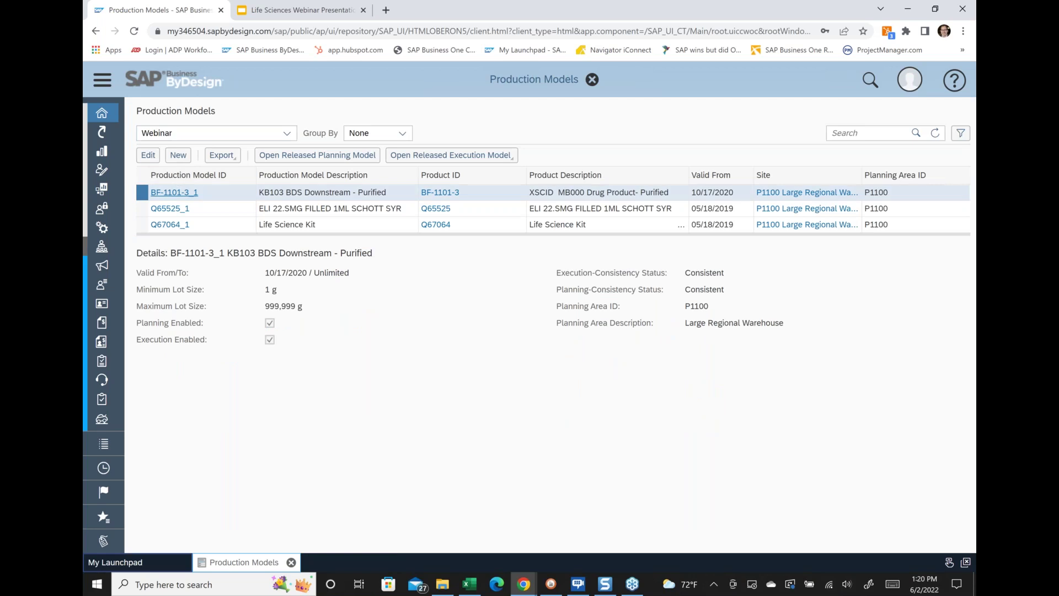
{"action": "left_click", "coordinate": [175, 192]}
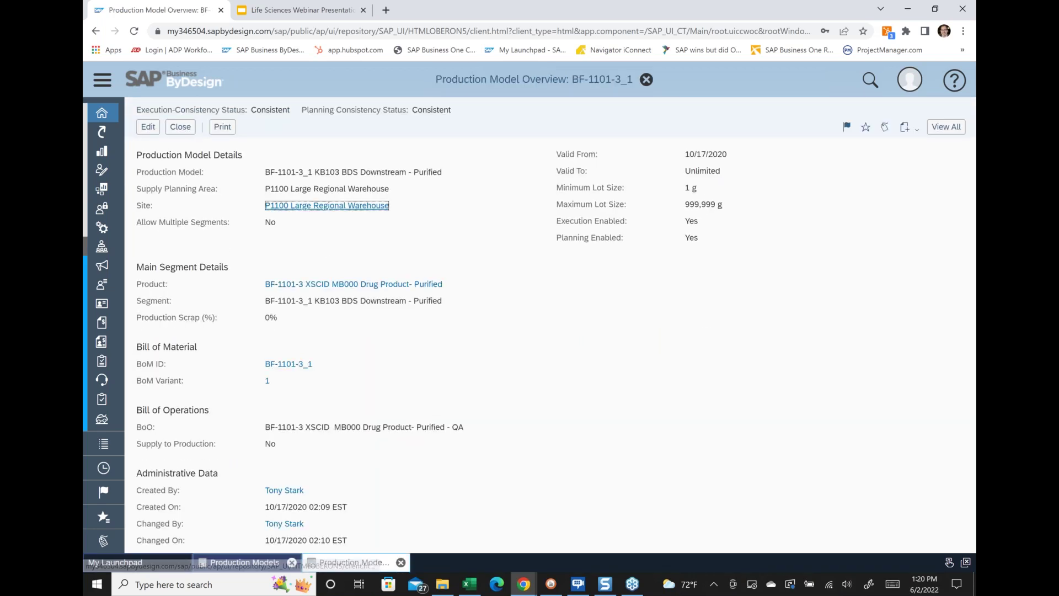
{"action": "left_click", "coordinate": [288, 364]}
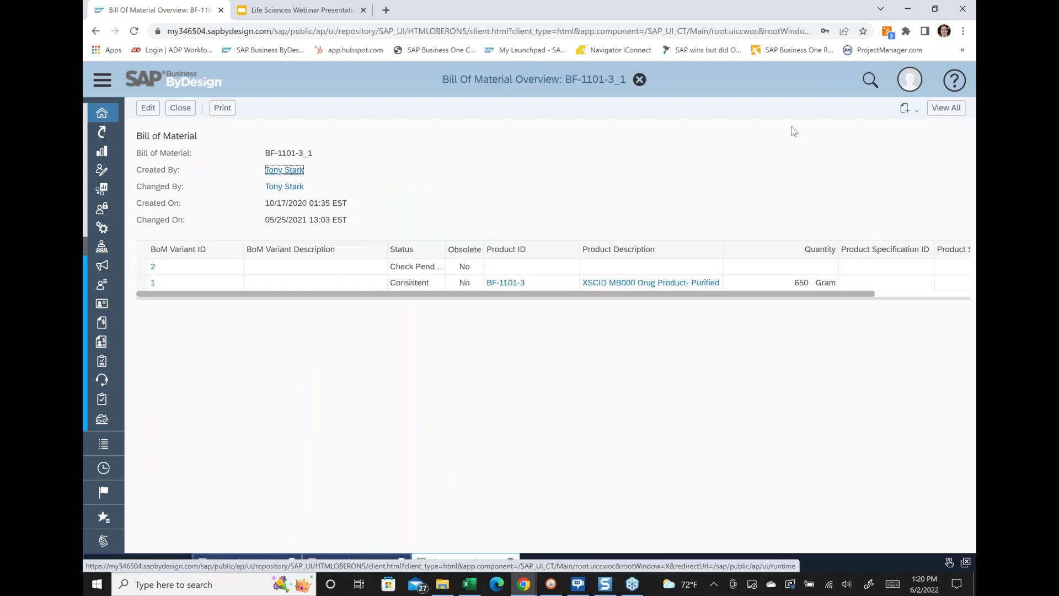
Review the variants, input products and engineering change orders of bill of material BF-1101-3_1 in its full view, and close it
{"action": "left_click", "coordinate": [946, 107]}
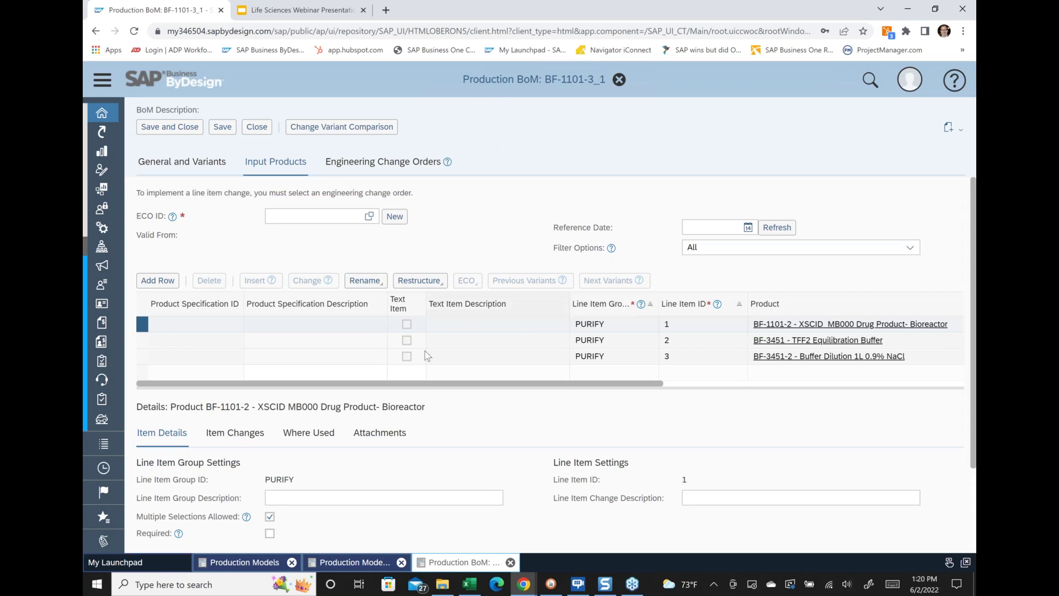
{"action": "left_click", "coordinate": [161, 172]}
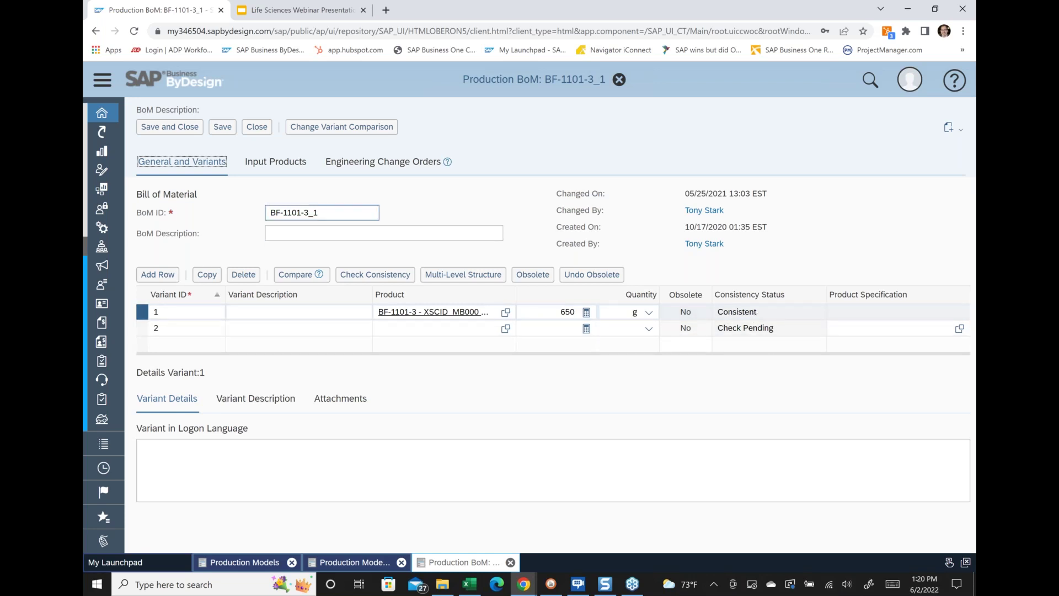
{"action": "left_click", "coordinate": [285, 166]}
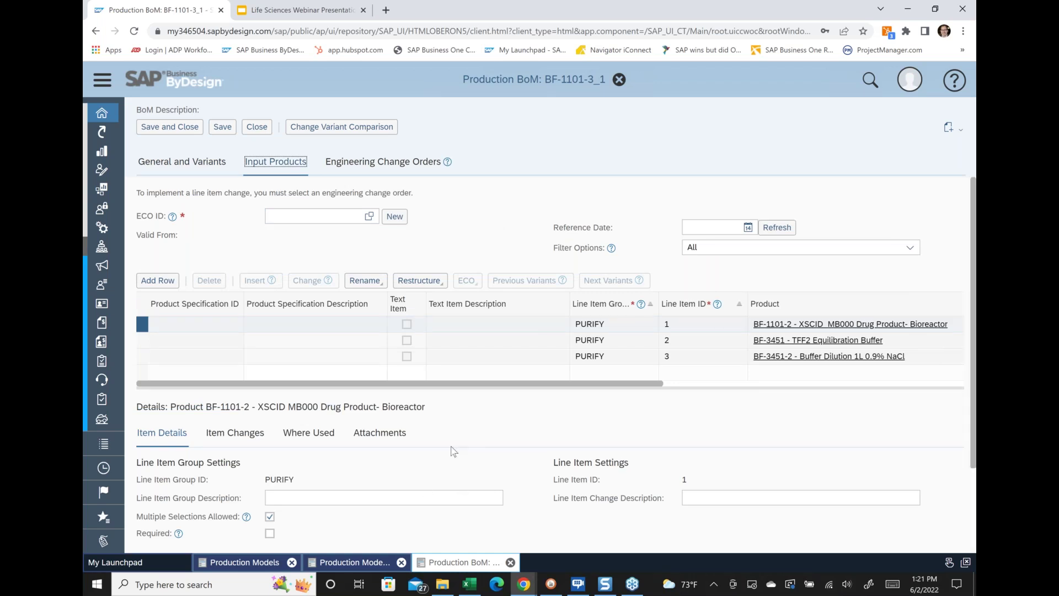
{"action": "scroll", "coordinate": [458, 451], "scroll_direction": "down", "scroll_amount": 2}
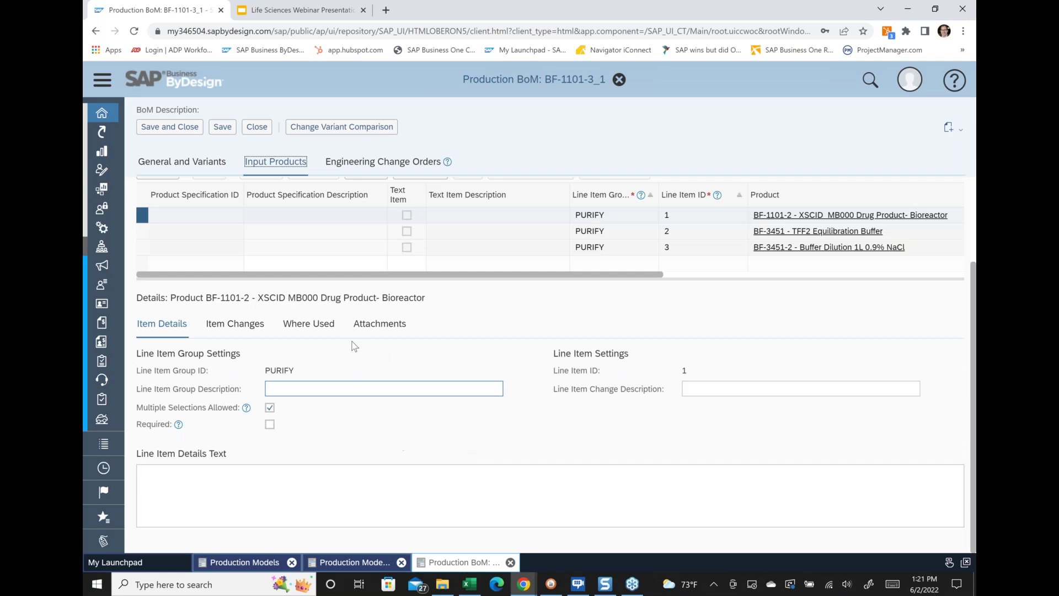
{"action": "left_click", "coordinate": [235, 323]}
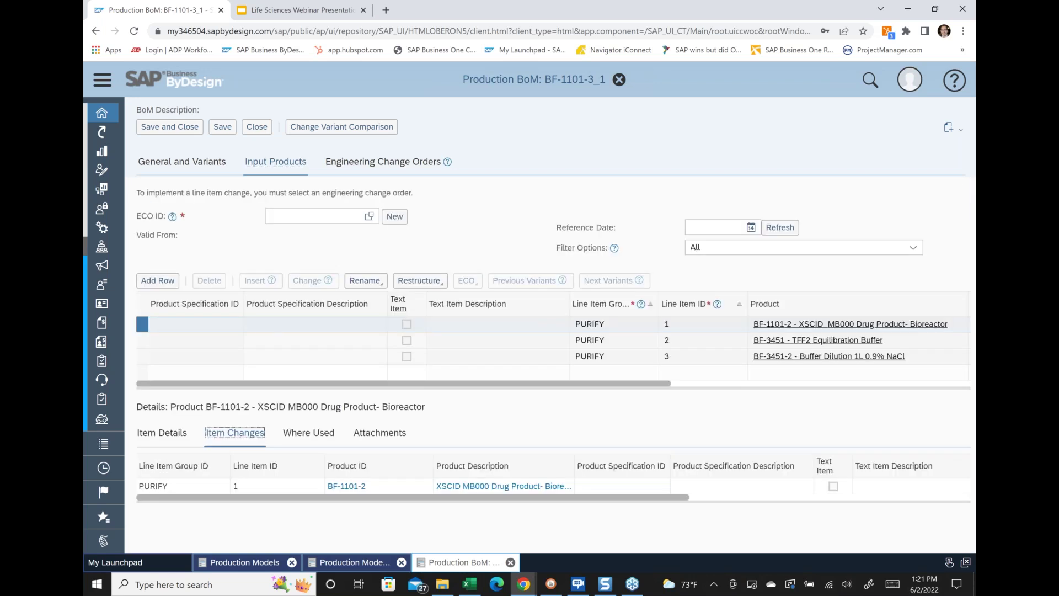
{"action": "left_click", "coordinate": [388, 162]}
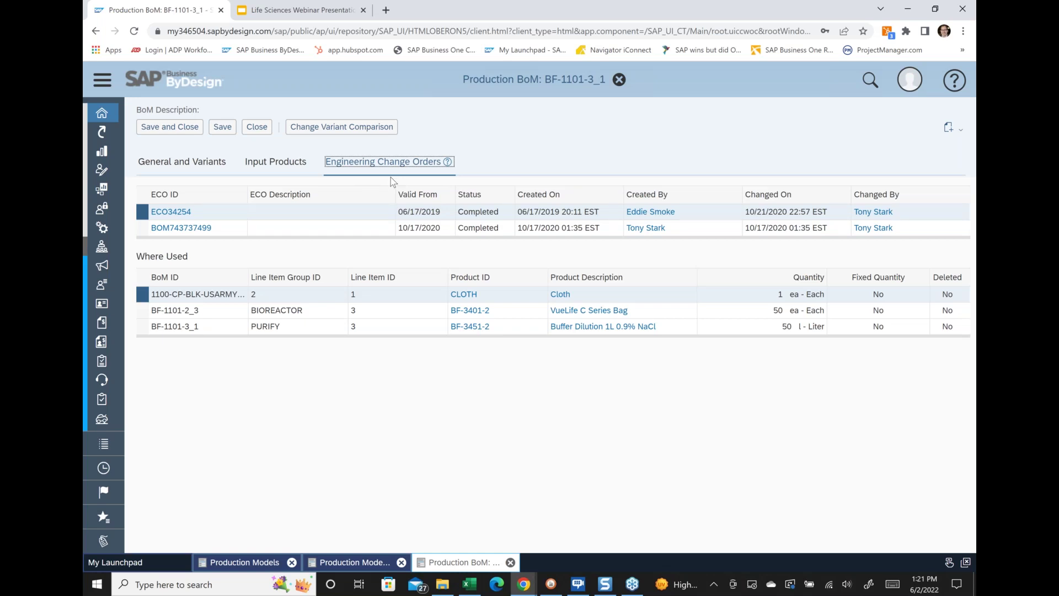
{"action": "left_click", "coordinate": [620, 80]}
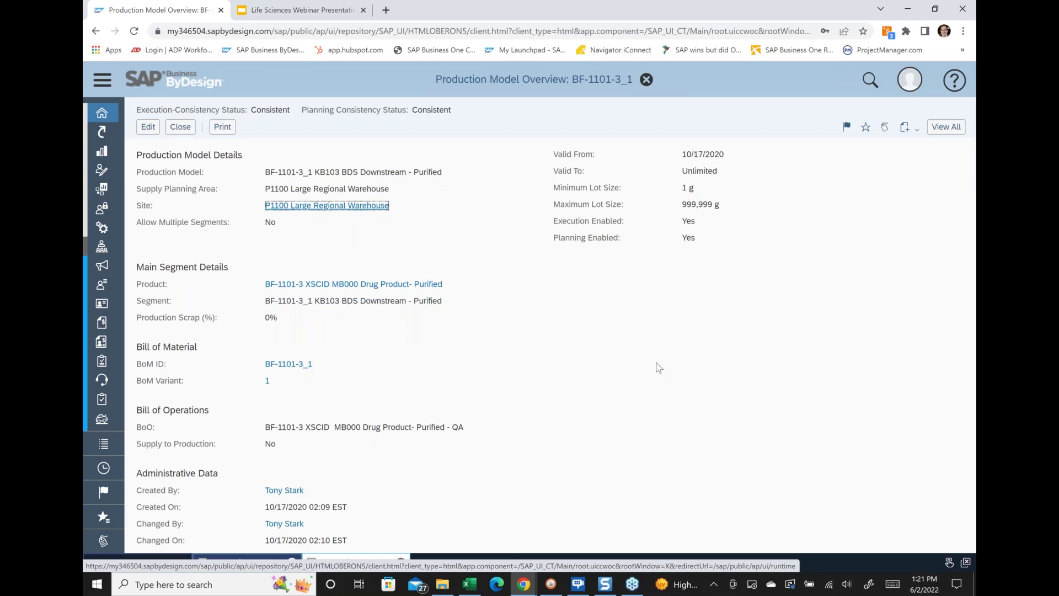
Open product BF-1101-3 from the model's overview in its full view and review the identified stock type and serial number profile options
{"action": "left_click", "coordinate": [269, 285]}
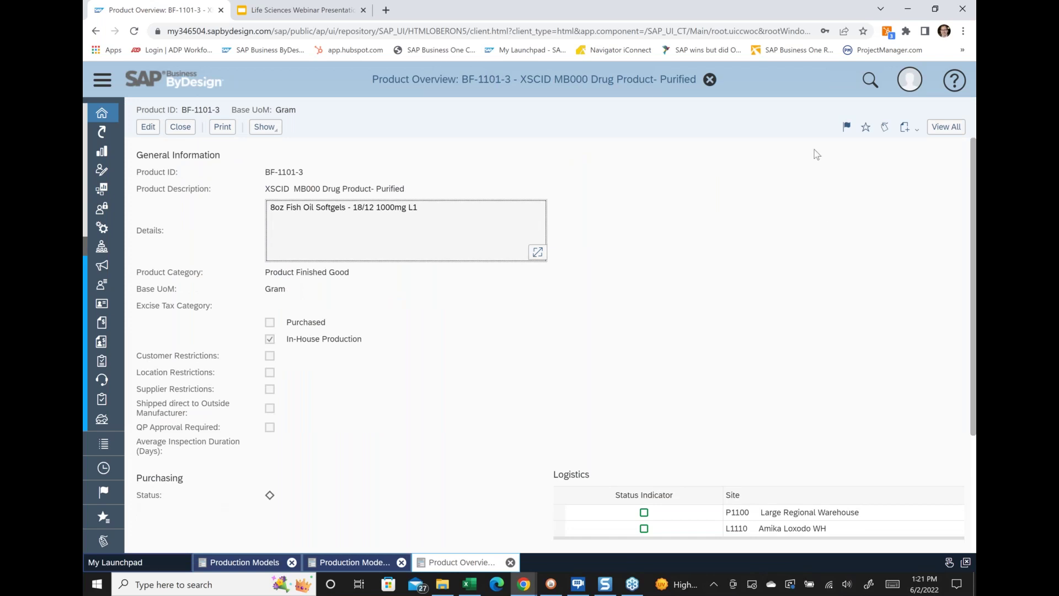
{"action": "left_click", "coordinate": [942, 127]}
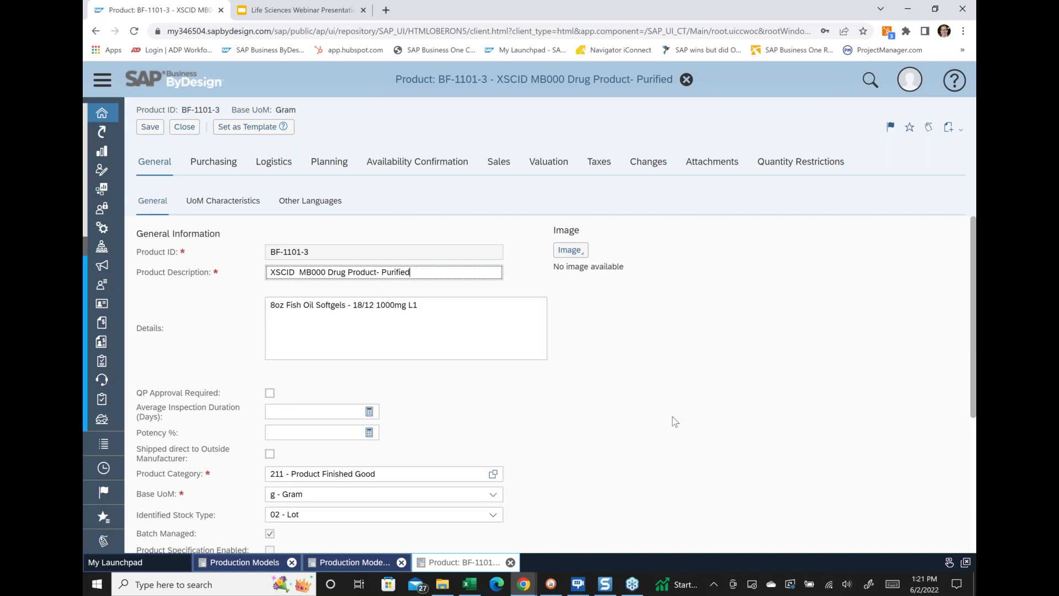
{"action": "scroll", "coordinate": [674, 421], "scroll_direction": "down", "scroll_amount": 1}
{"action": "scroll", "coordinate": [674, 421], "scroll_direction": "down", "scroll_amount": 1}
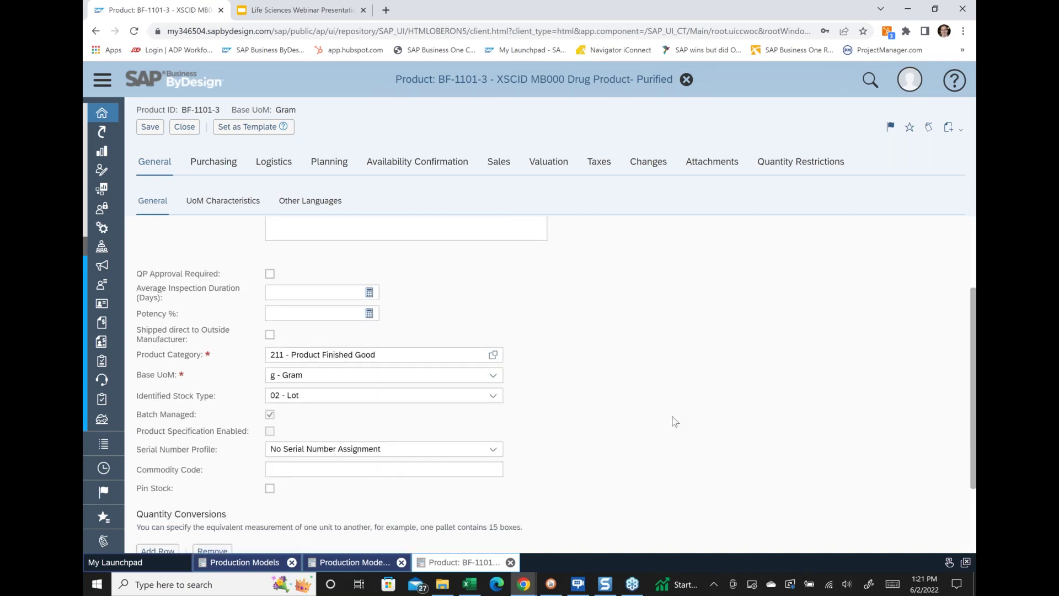
{"action": "left_click", "coordinate": [284, 315]}
{"action": "left_click", "coordinate": [492, 395]}
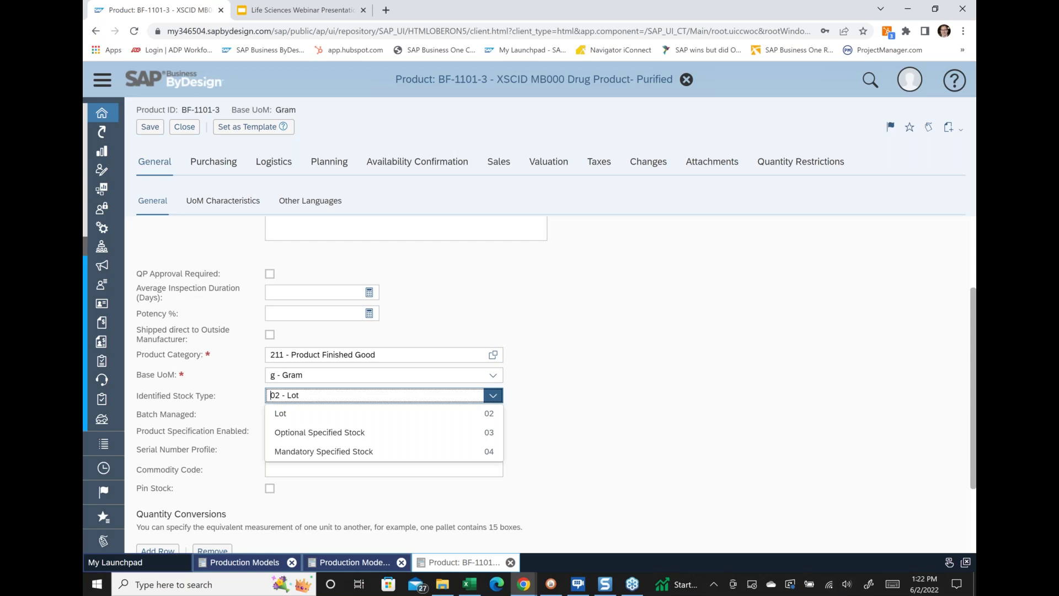
{"action": "left_click", "coordinate": [593, 385]}
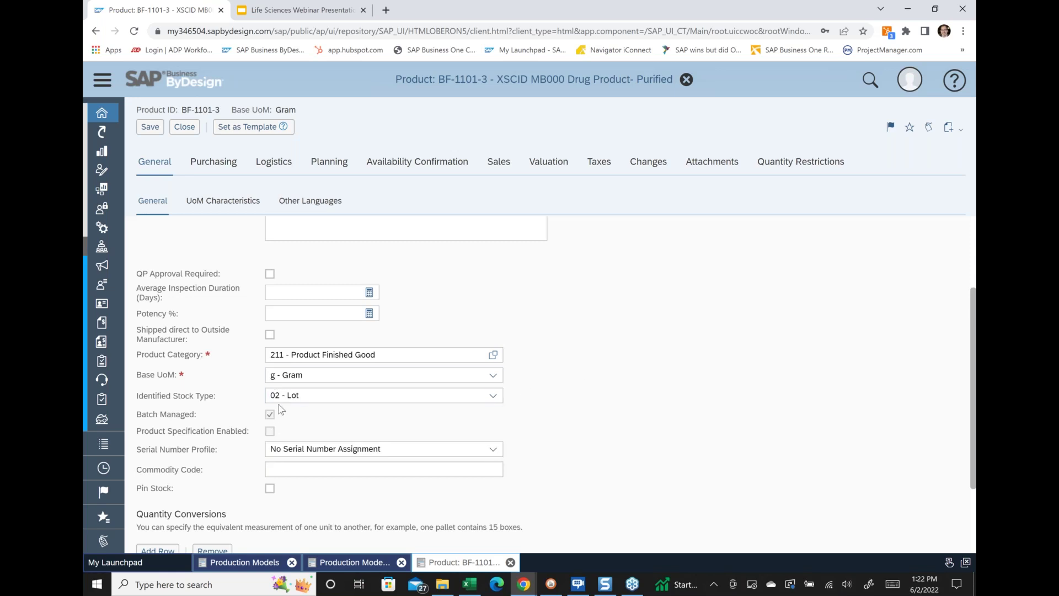
{"action": "left_click", "coordinate": [493, 450]}
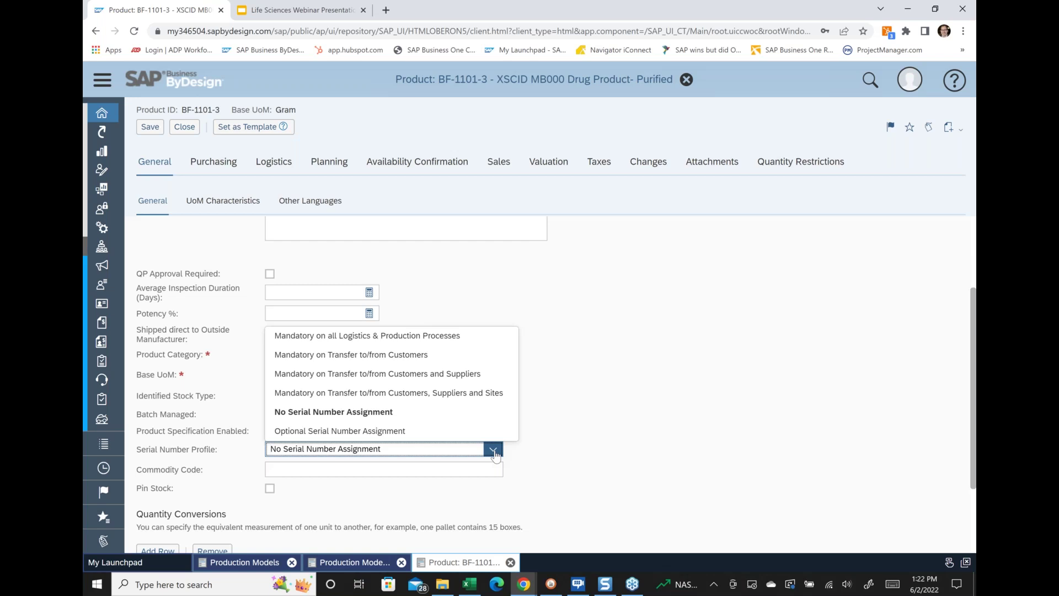
{"action": "left_click", "coordinate": [639, 440]}
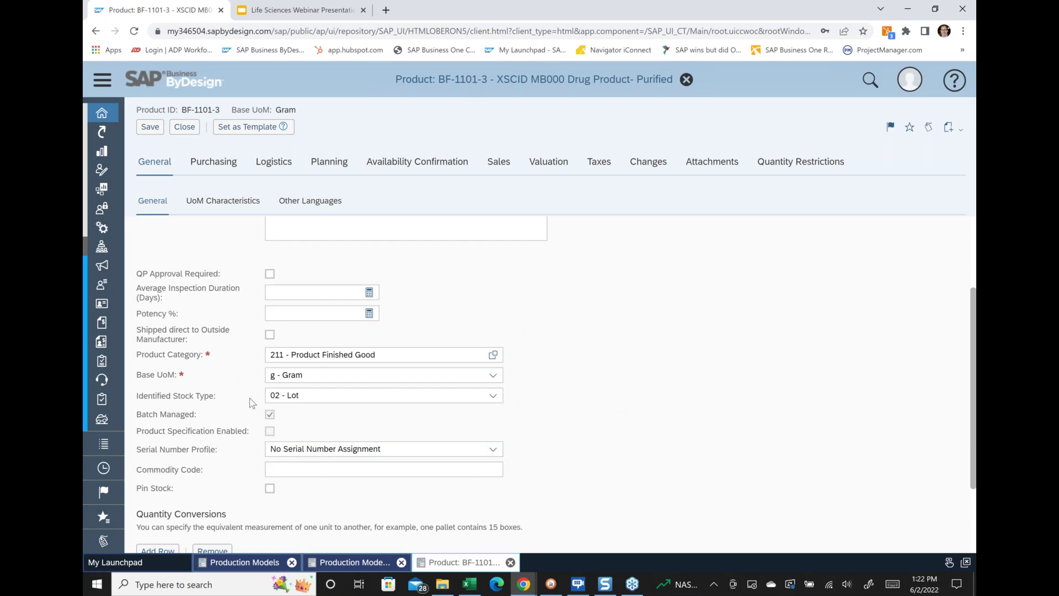
Examine the product's planning data for planning area P1100, including the available procurement types
{"action": "left_click", "coordinate": [333, 166]}
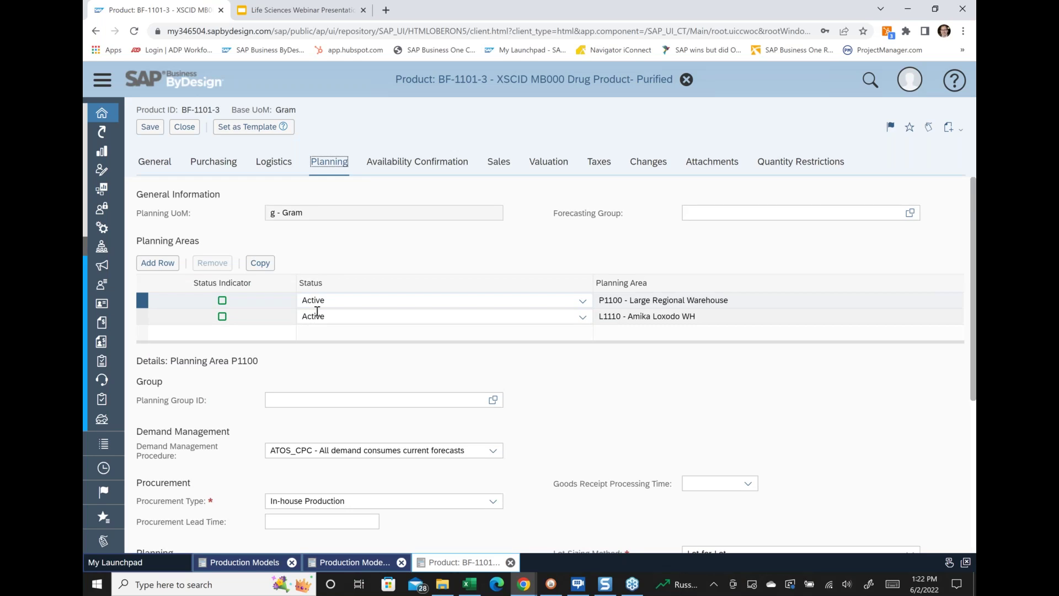
{"action": "scroll", "coordinate": [525, 402], "scroll_direction": "down", "scroll_amount": 1}
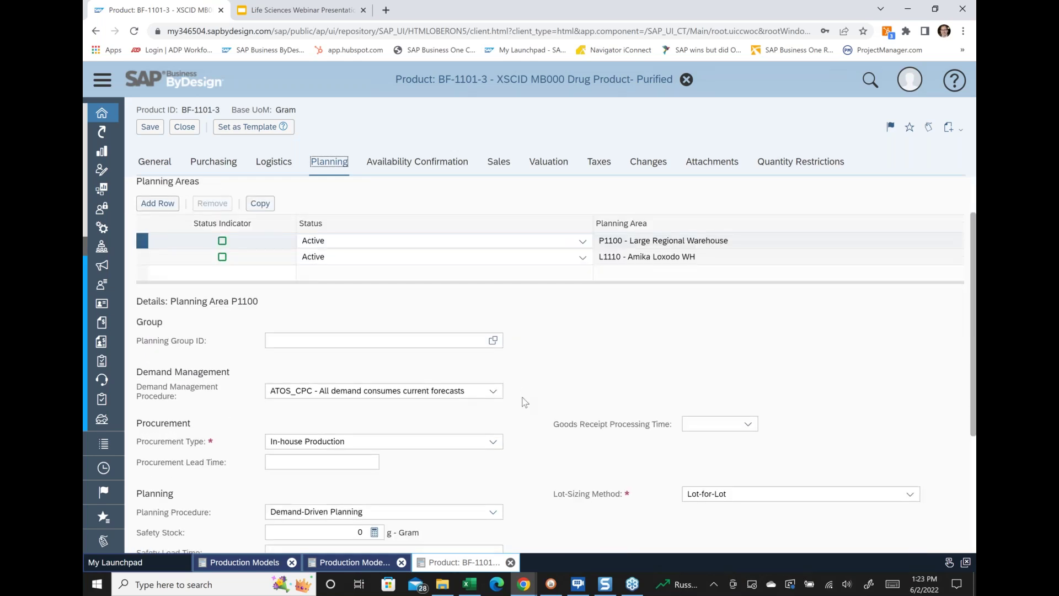
{"action": "scroll", "coordinate": [524, 403], "scroll_direction": "down", "scroll_amount": 1}
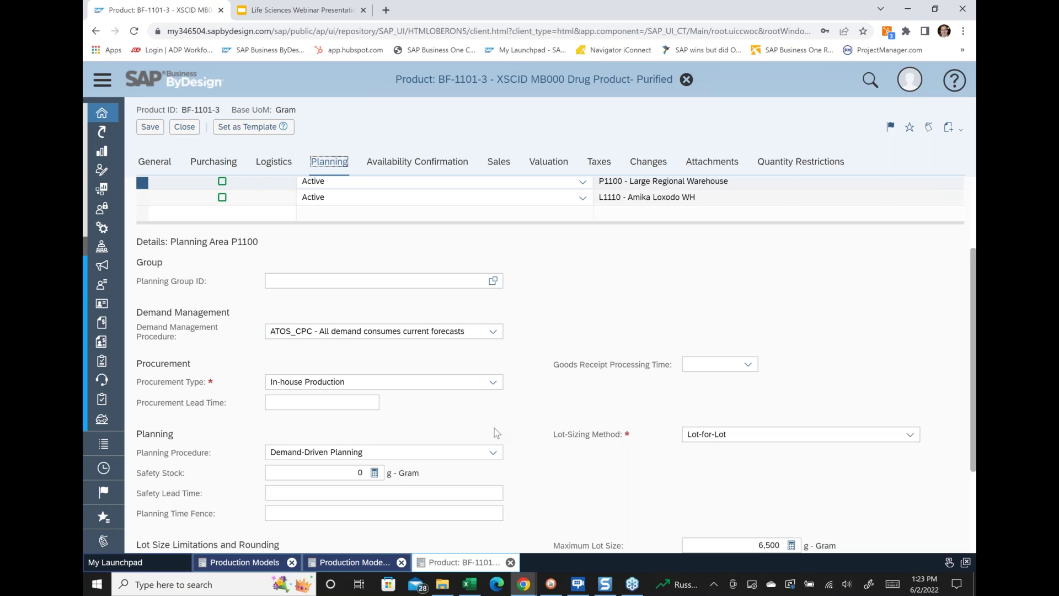
{"action": "left_click", "coordinate": [495, 383]}
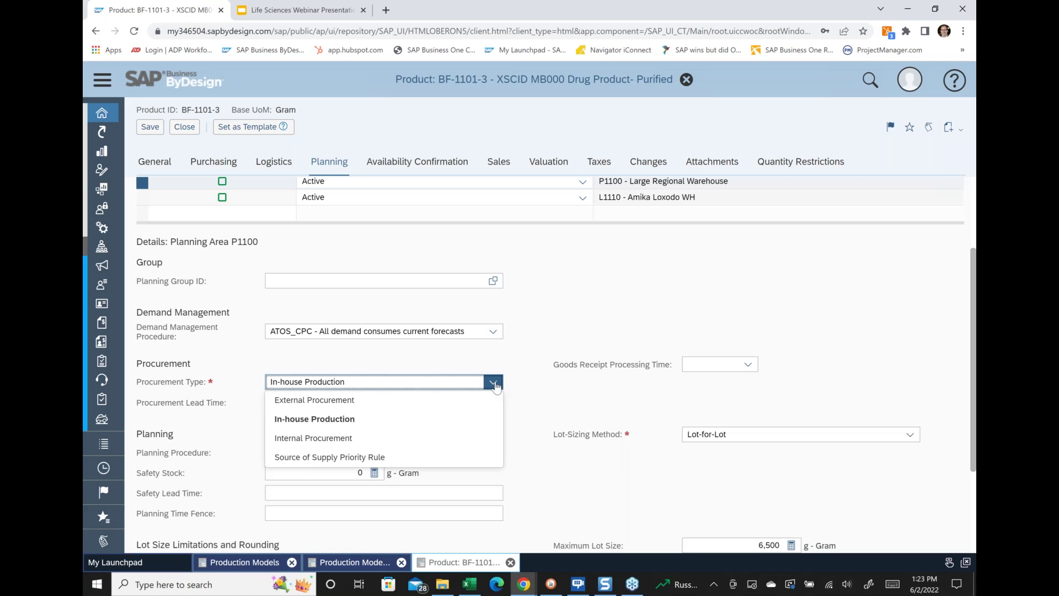
{"action": "left_click", "coordinate": [552, 326]}
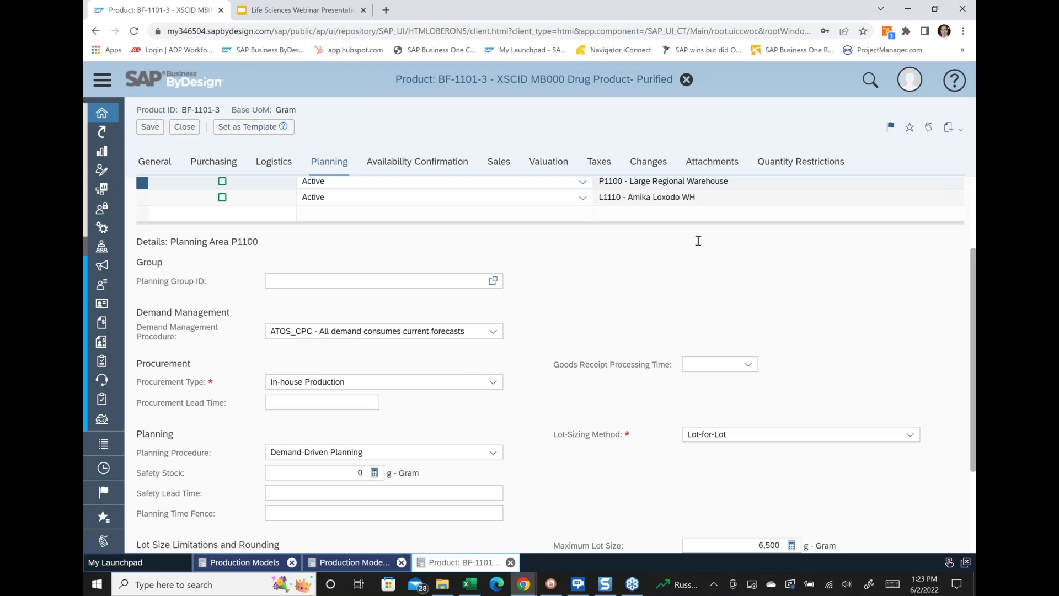
Review the product's quantity restrictions, focusing on the restriction period
{"action": "scroll", "coordinate": [698, 241], "scroll_direction": "up", "scroll_amount": 3}
{"action": "left_click", "coordinate": [794, 162]}
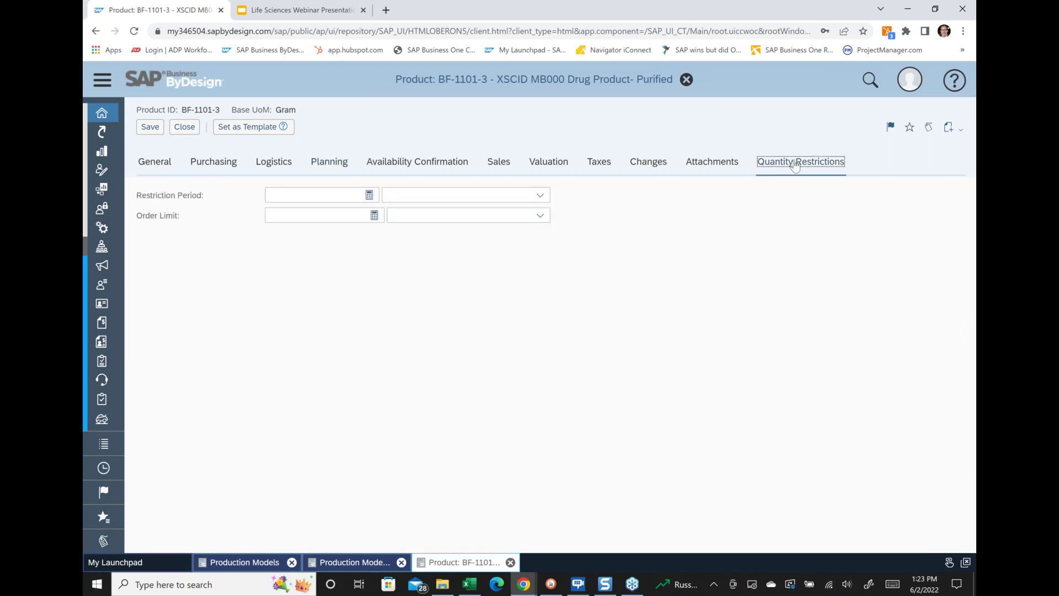
{"action": "left_click", "coordinate": [312, 191]}
Display the product's full change history and examine the details of the 09/17/2021 12:10 change
{"action": "left_click", "coordinate": [644, 167]}
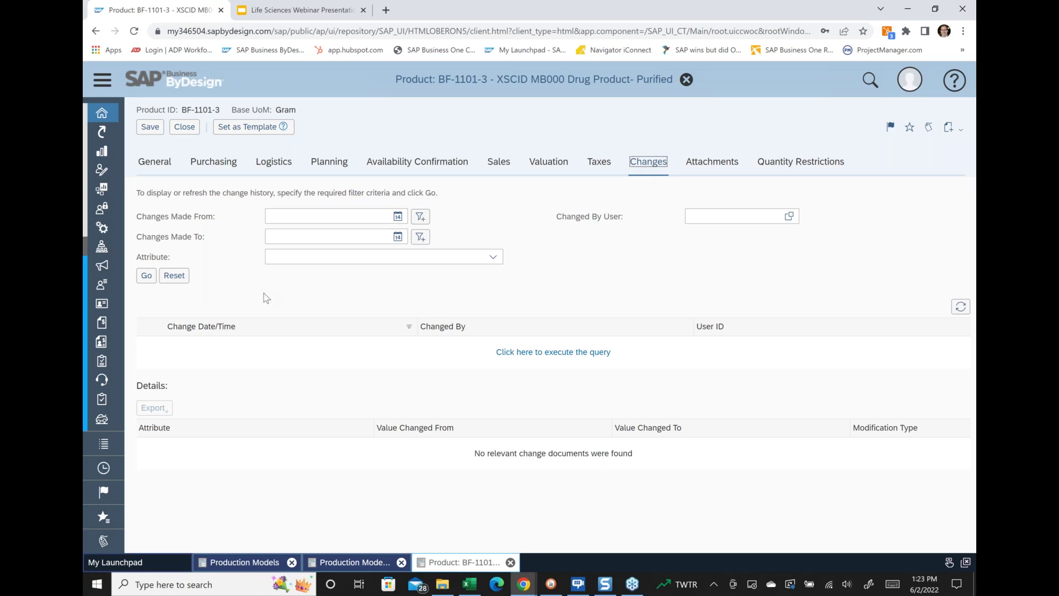
{"action": "left_click", "coordinate": [147, 275]}
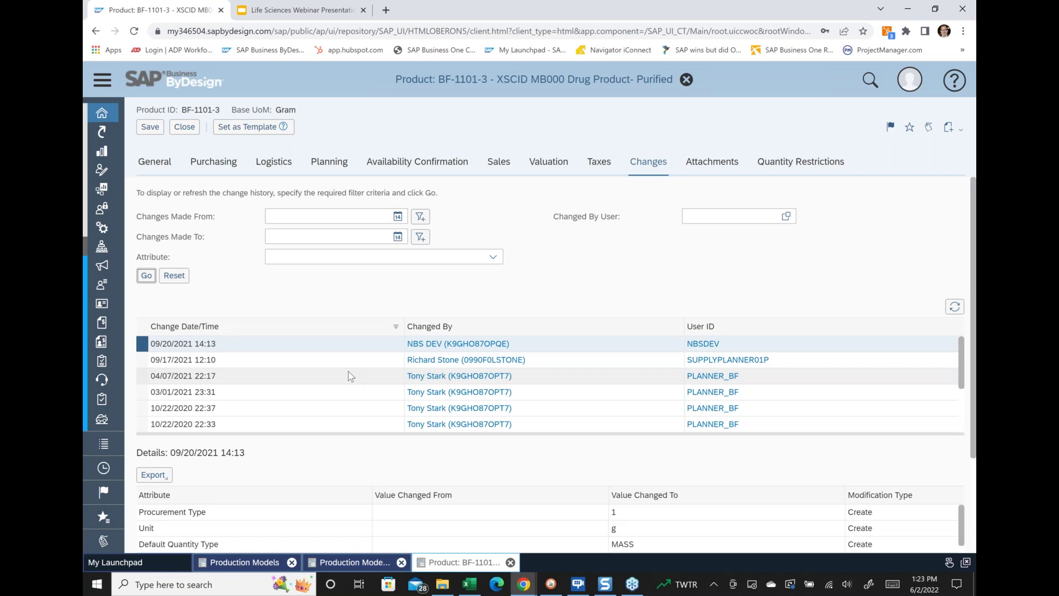
{"action": "scroll", "coordinate": [348, 376], "scroll_direction": "down", "scroll_amount": 4}
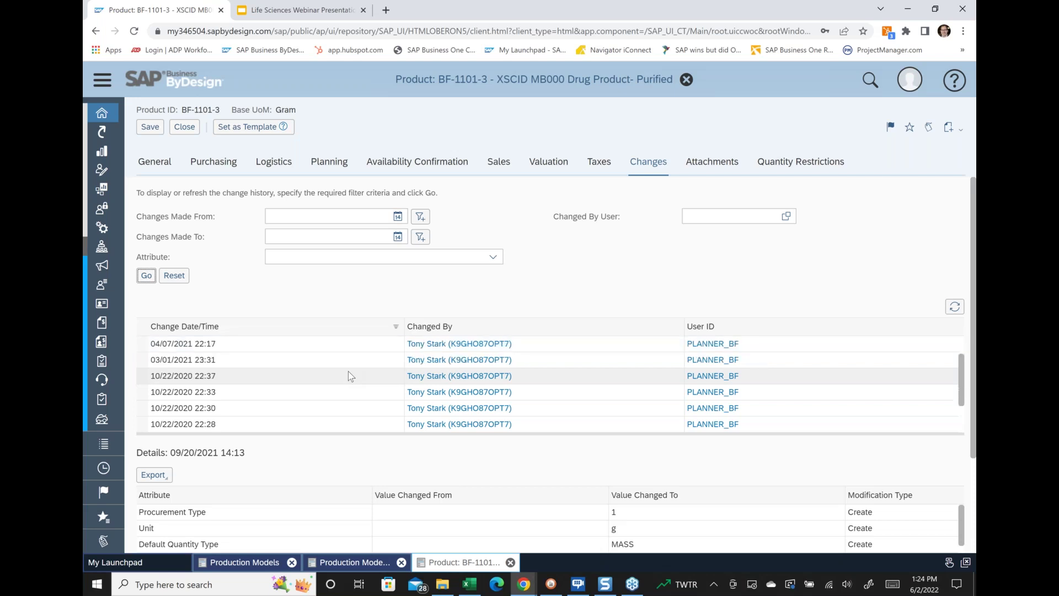
{"action": "scroll", "coordinate": [348, 377], "scroll_direction": "up", "scroll_amount": 3}
{"action": "scroll", "coordinate": [348, 376], "scroll_direction": "up", "scroll_amount": 1}
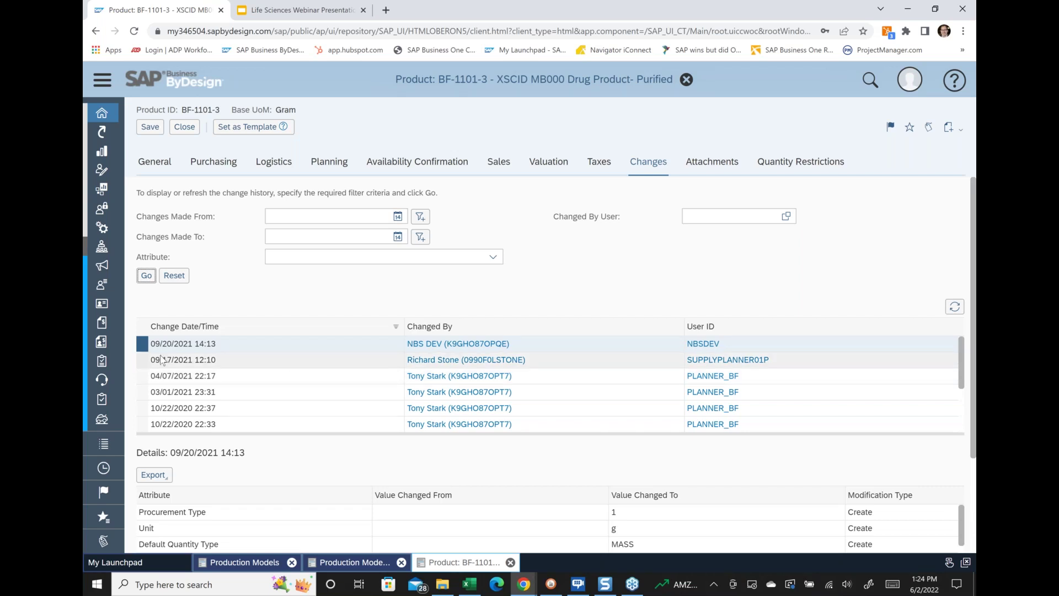
{"action": "left_click", "coordinate": [139, 363]}
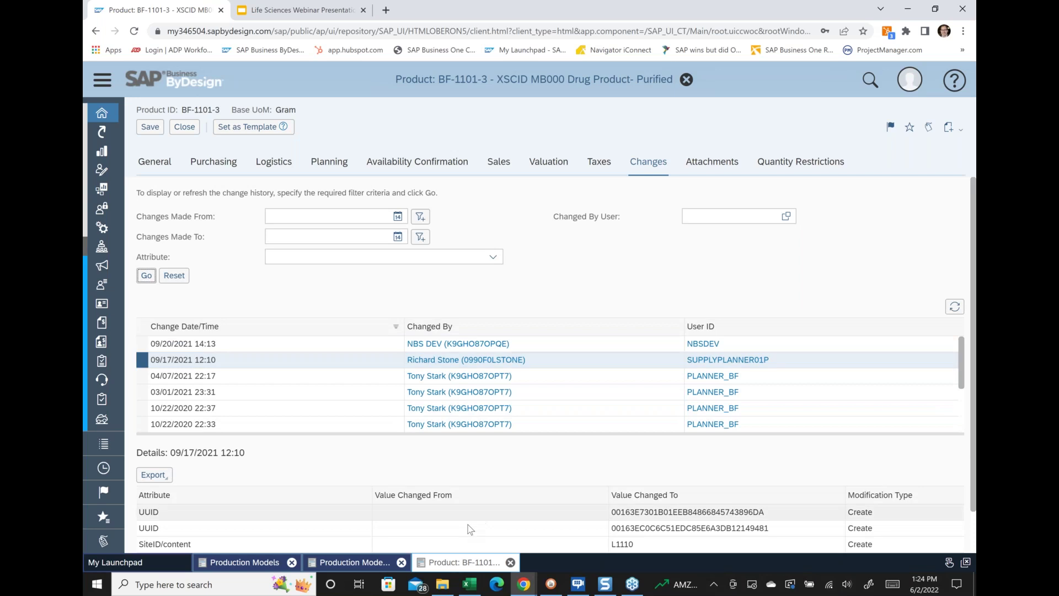
{"action": "scroll", "coordinate": [559, 467], "scroll_direction": "down", "scroll_amount": 1}
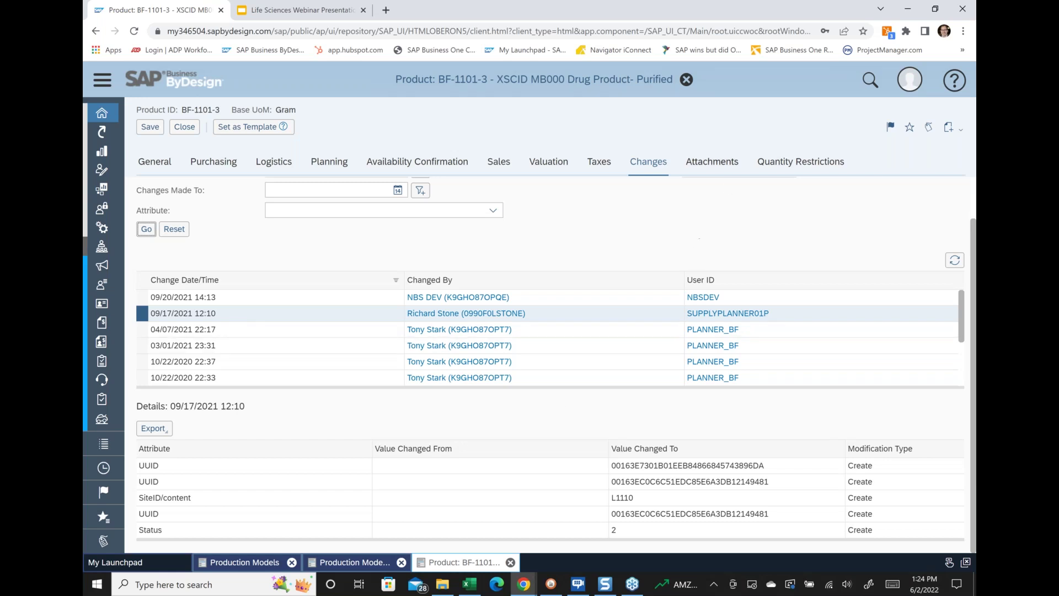
Close the product without saving, and close the production model overview and Production Models list to return to the launchpad
{"action": "left_click", "coordinate": [687, 80]}
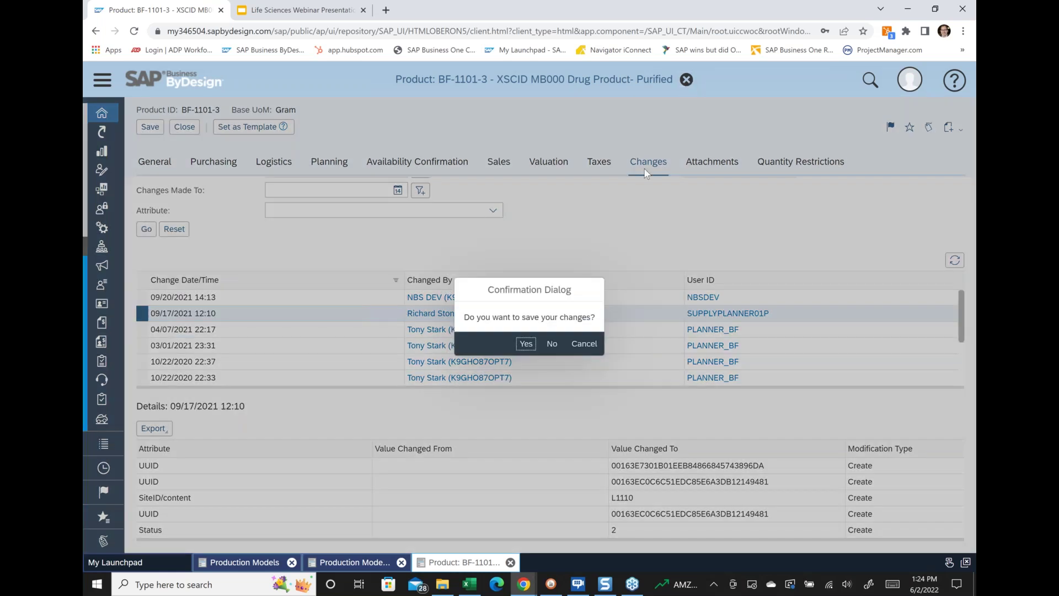
{"action": "left_click", "coordinate": [551, 345]}
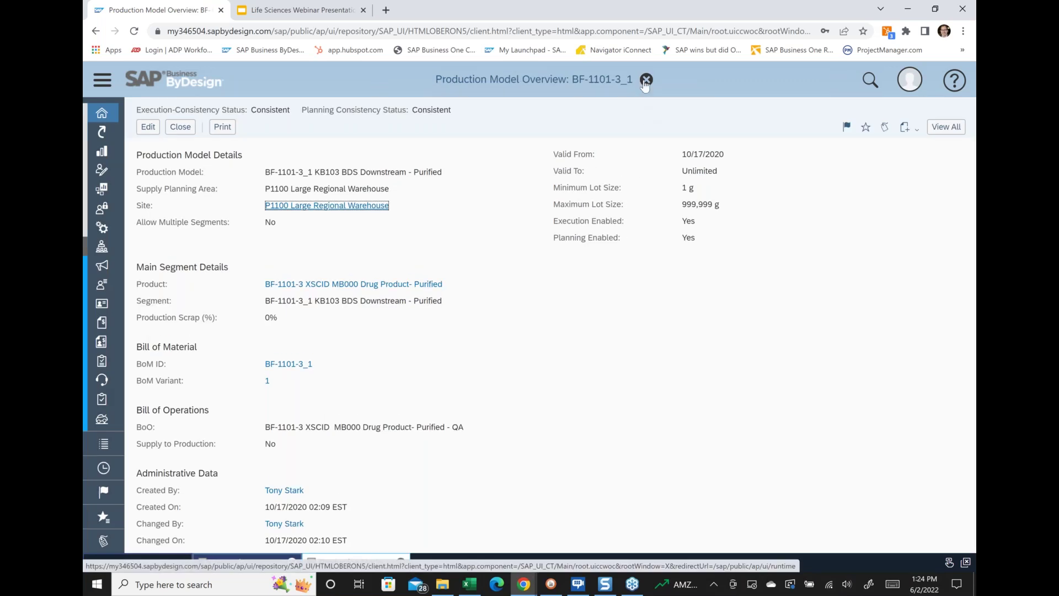
{"action": "left_click", "coordinate": [646, 80]}
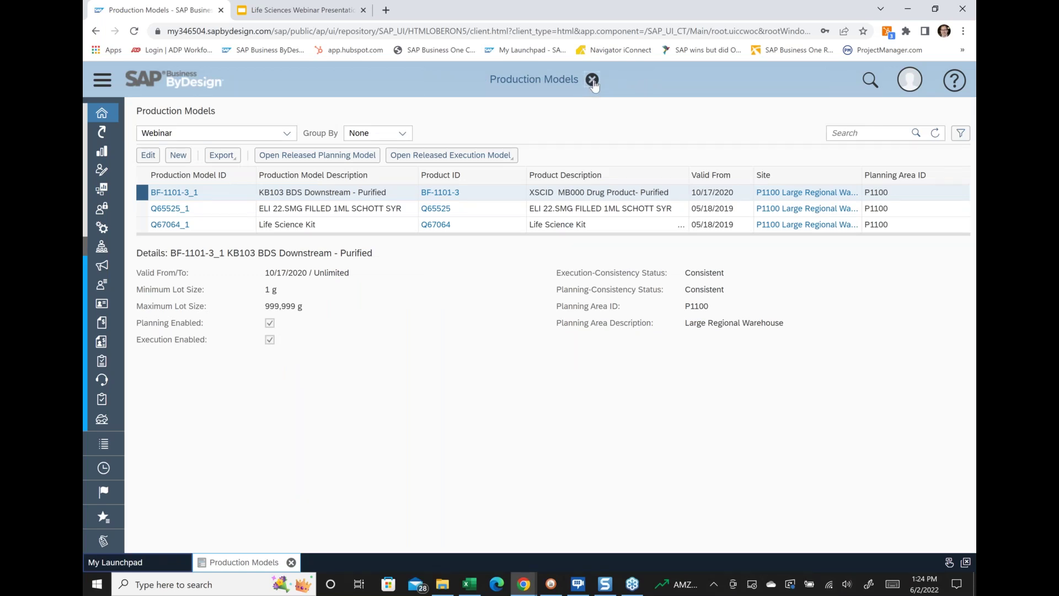
{"action": "left_click", "coordinate": [592, 80]}
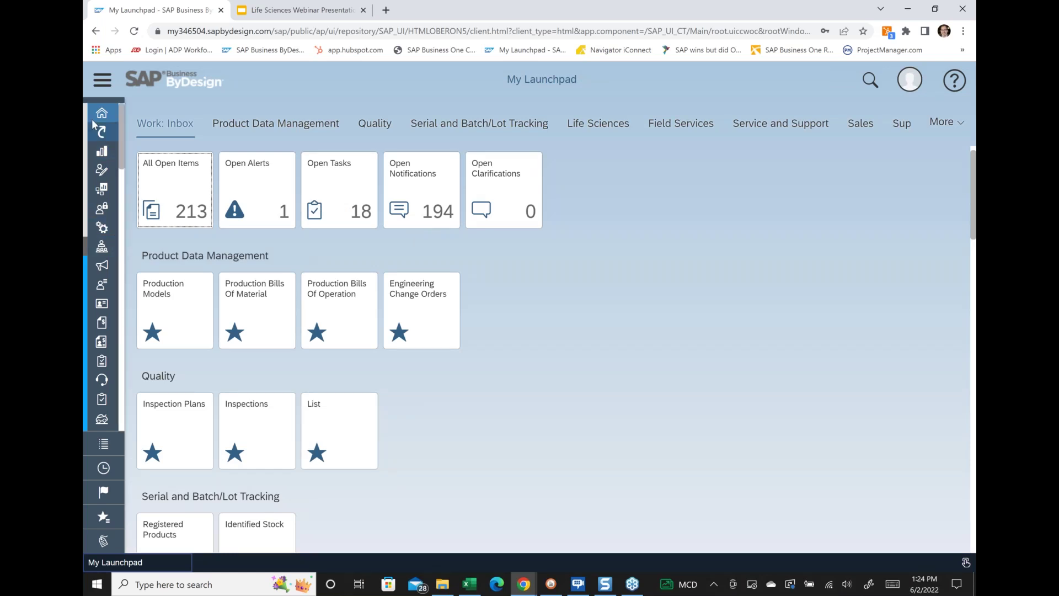
Search the navigation for "qual" and open the Inspections view of Quality Control
{"action": "left_click", "coordinate": [102, 80]}
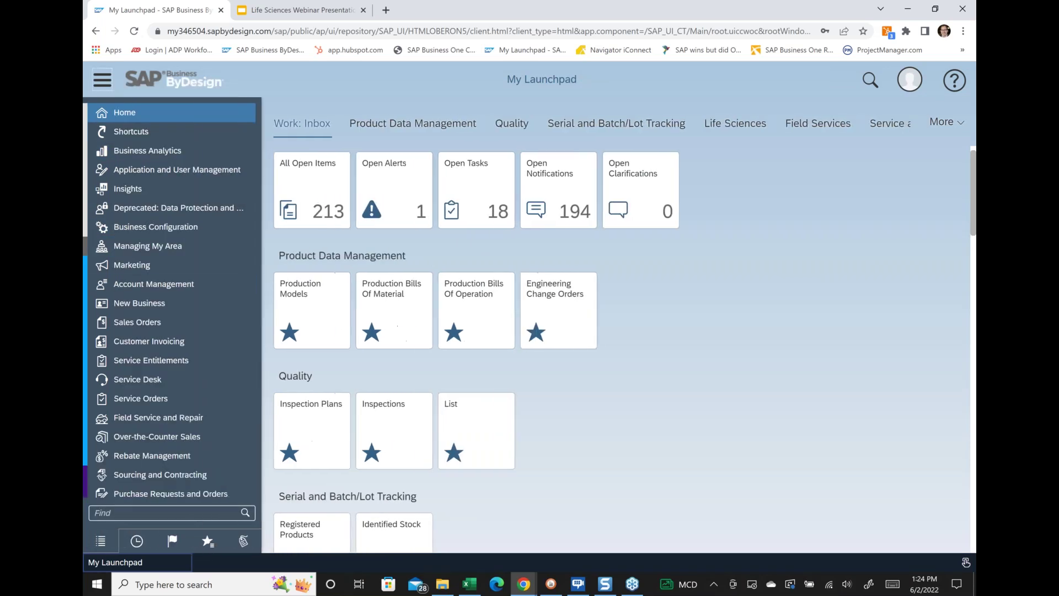
{"action": "left_click", "coordinate": [127, 516]}
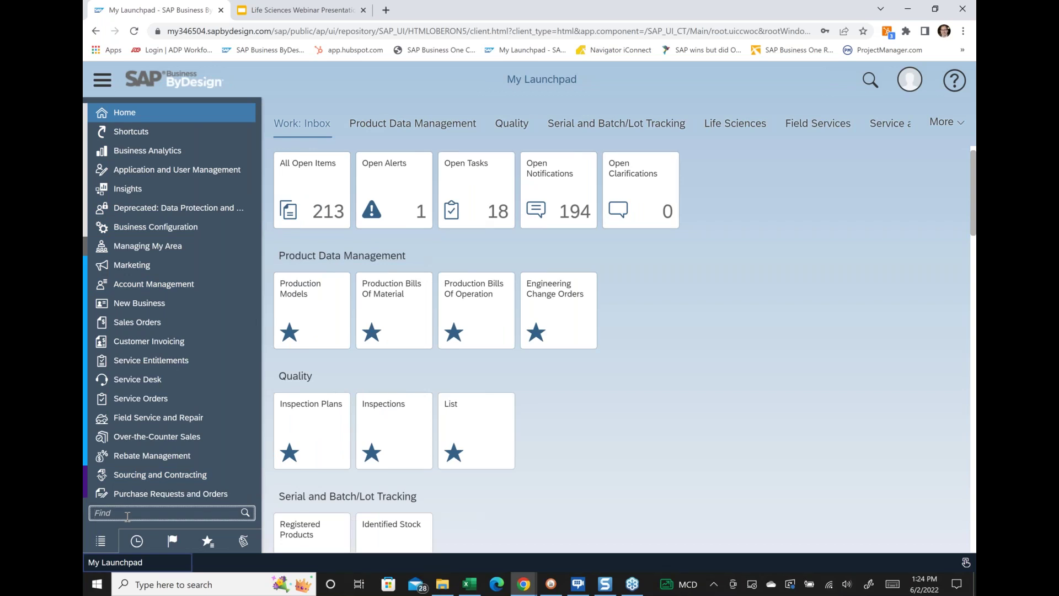
{"action": "type", "text": "qualit"}
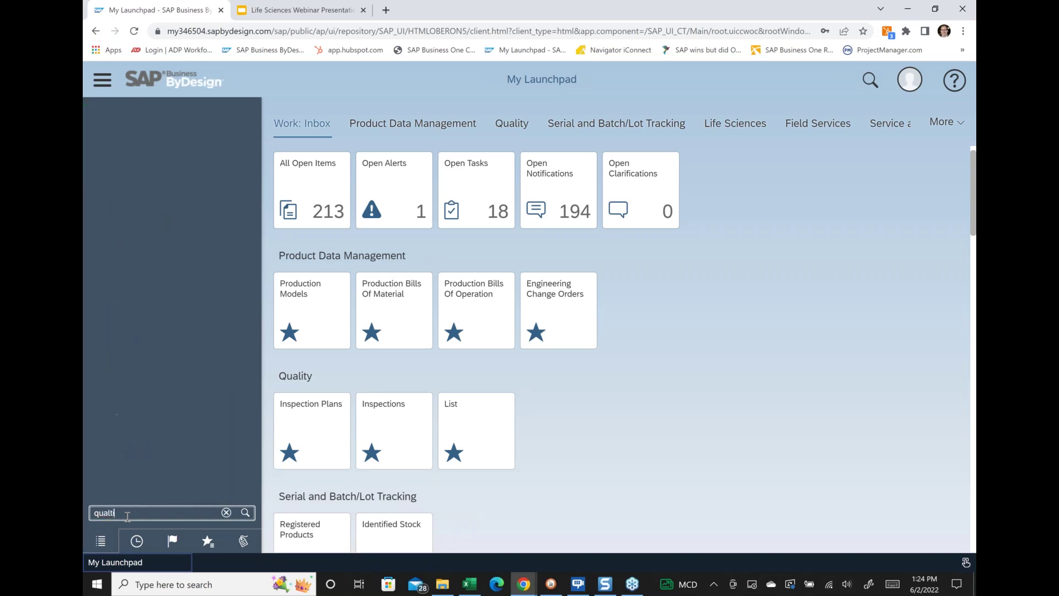
{"action": "key", "text": "BackSpace"}
{"action": "key", "text": "BackSpace"}
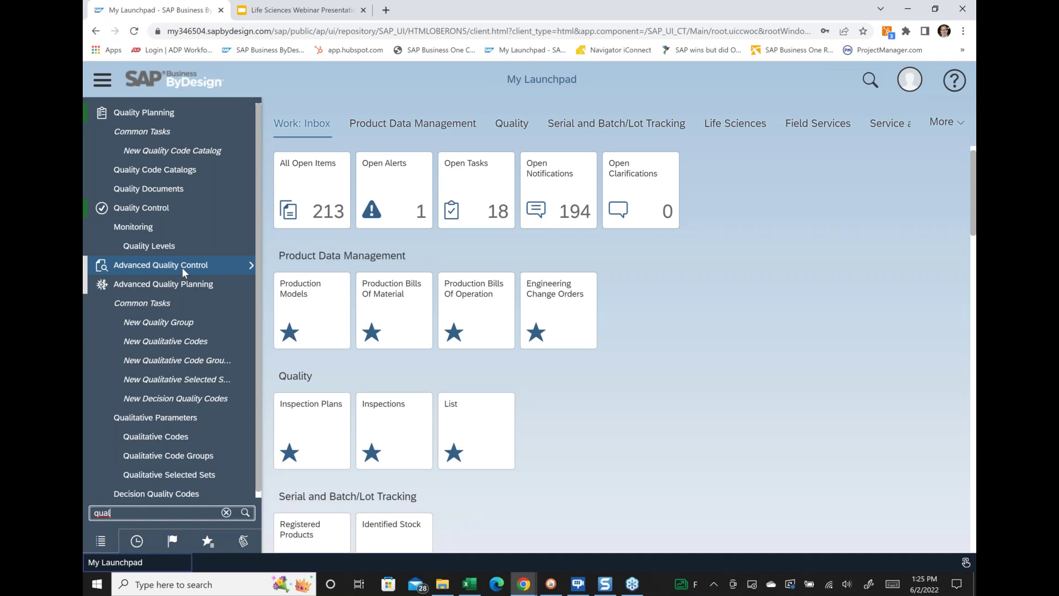
{"action": "mouse_move", "coordinate": [234, 207]}
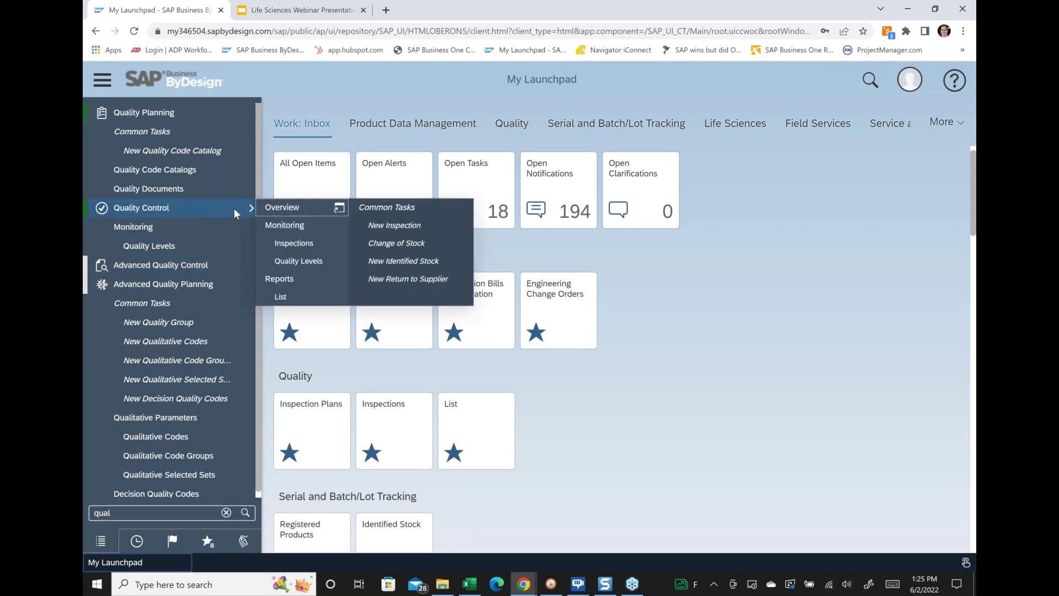
{"action": "left_click", "coordinate": [278, 244]}
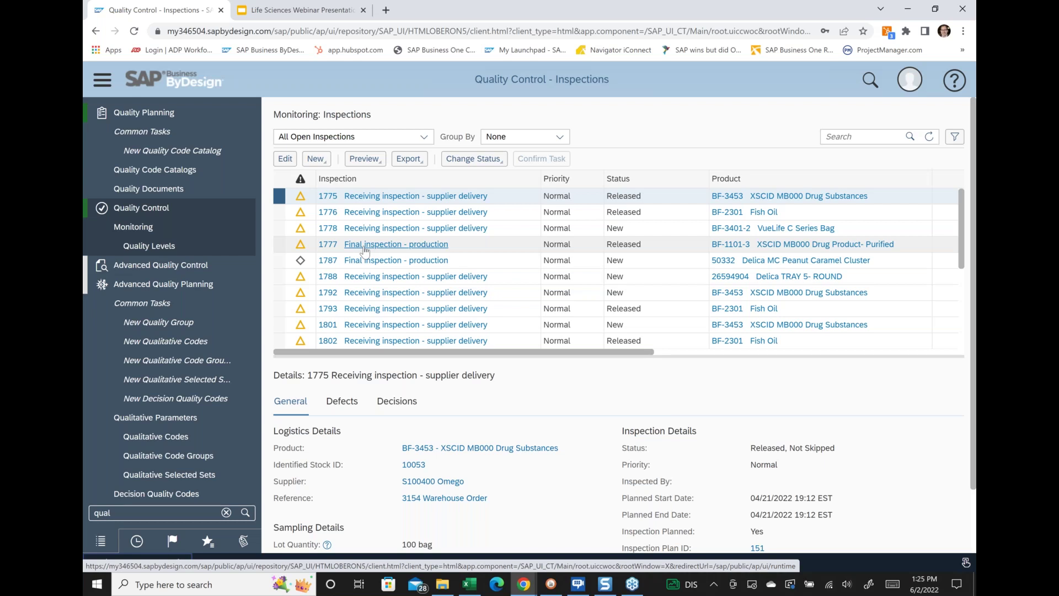
Open final inspection 1777 and bring up its inspection plan 91 for editing
{"action": "left_click", "coordinate": [327, 244]}
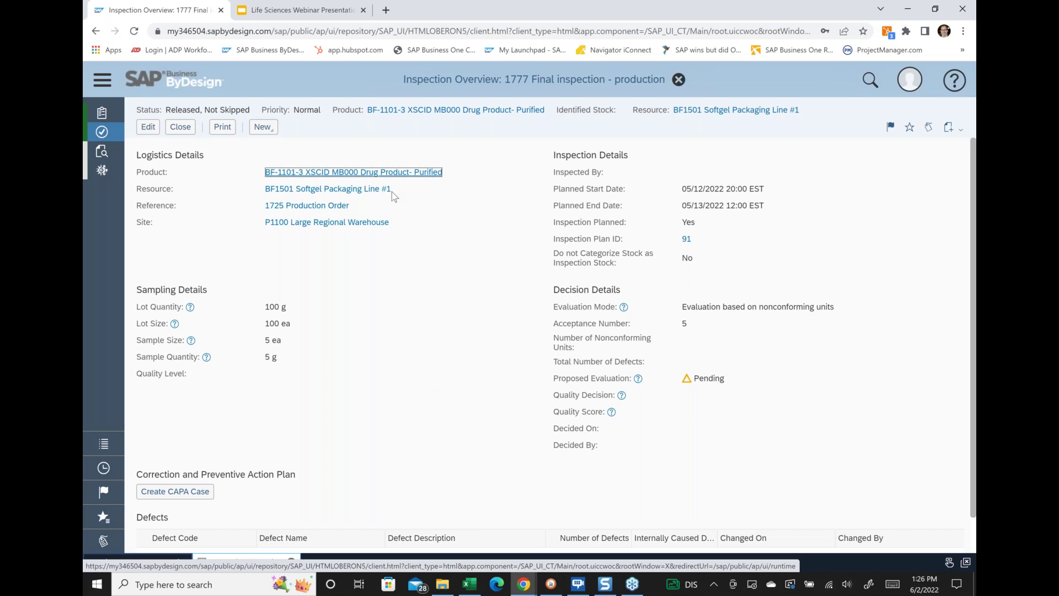
{"action": "left_click", "coordinate": [689, 242]}
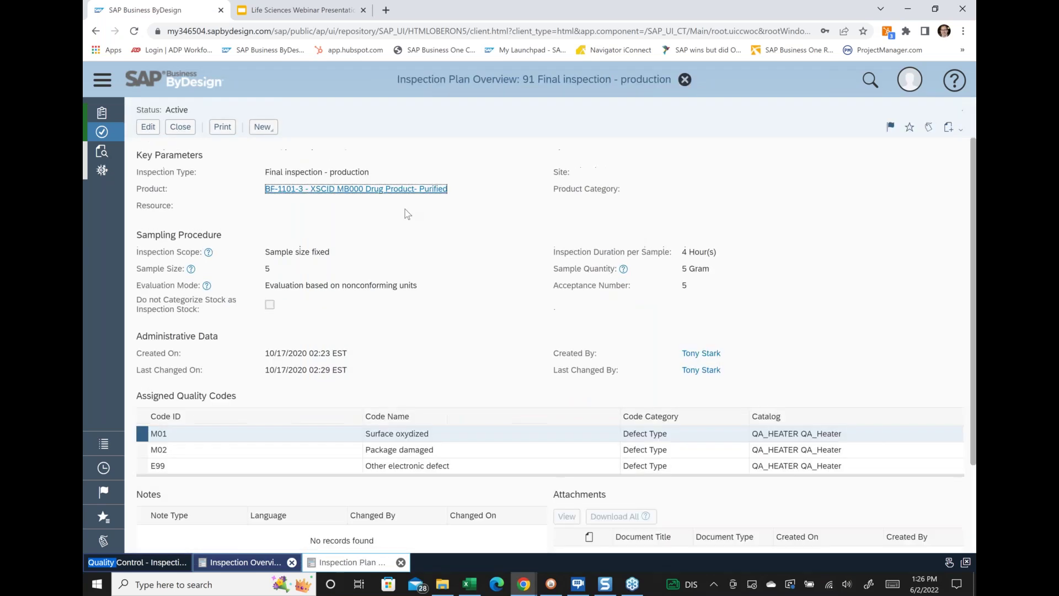
{"action": "left_click", "coordinate": [148, 127]}
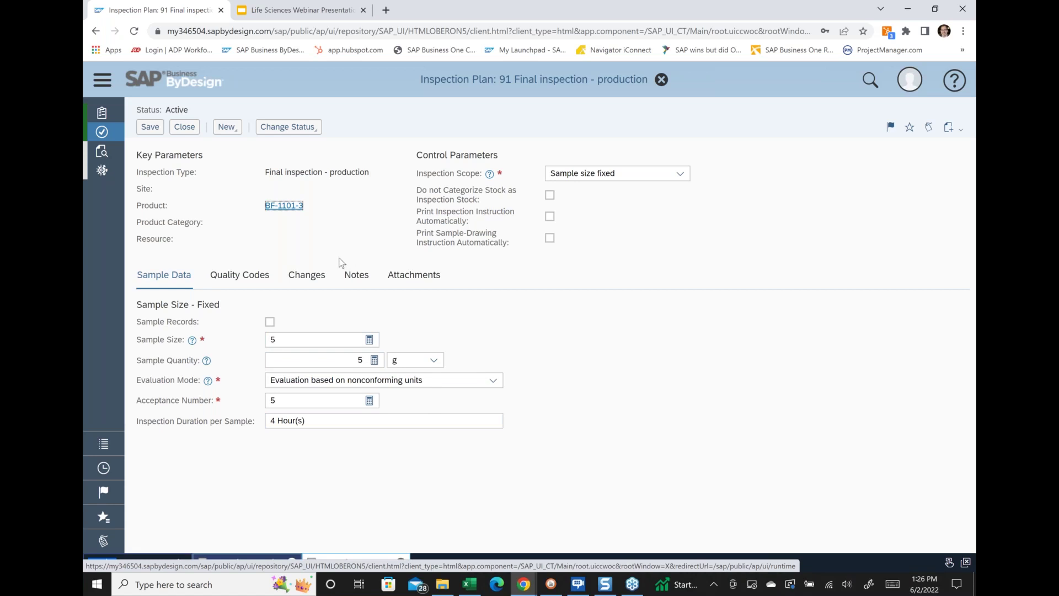
Review the inspection plan's quality codes, changes, notes and attachments, and close the plan without saving
{"action": "left_click", "coordinate": [223, 275]}
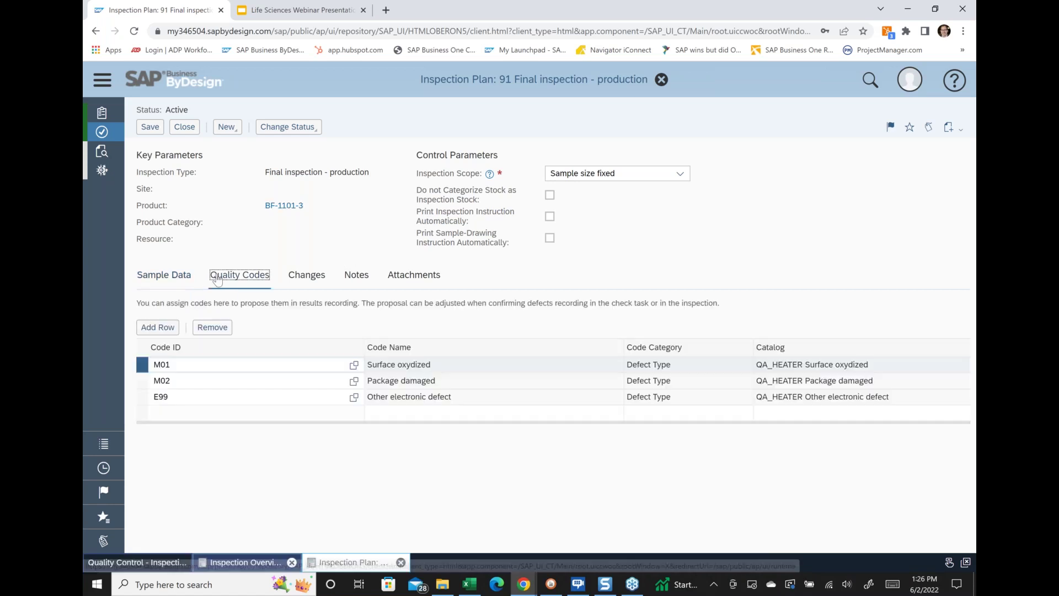
{"action": "left_click", "coordinate": [312, 278]}
{"action": "left_click", "coordinate": [357, 278]}
{"action": "left_click", "coordinate": [411, 278]}
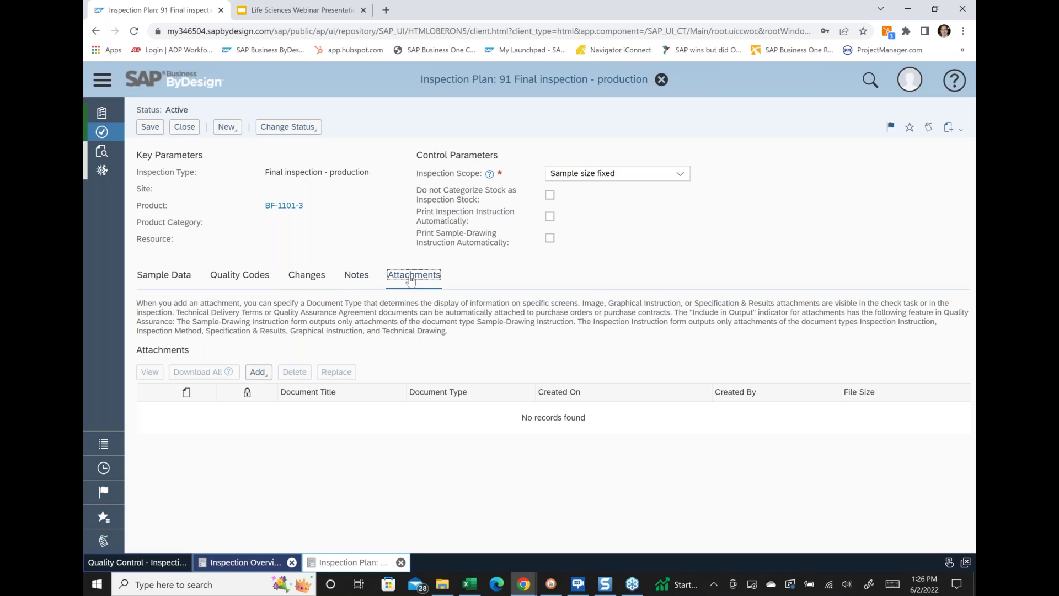
{"action": "left_click", "coordinate": [183, 128]}
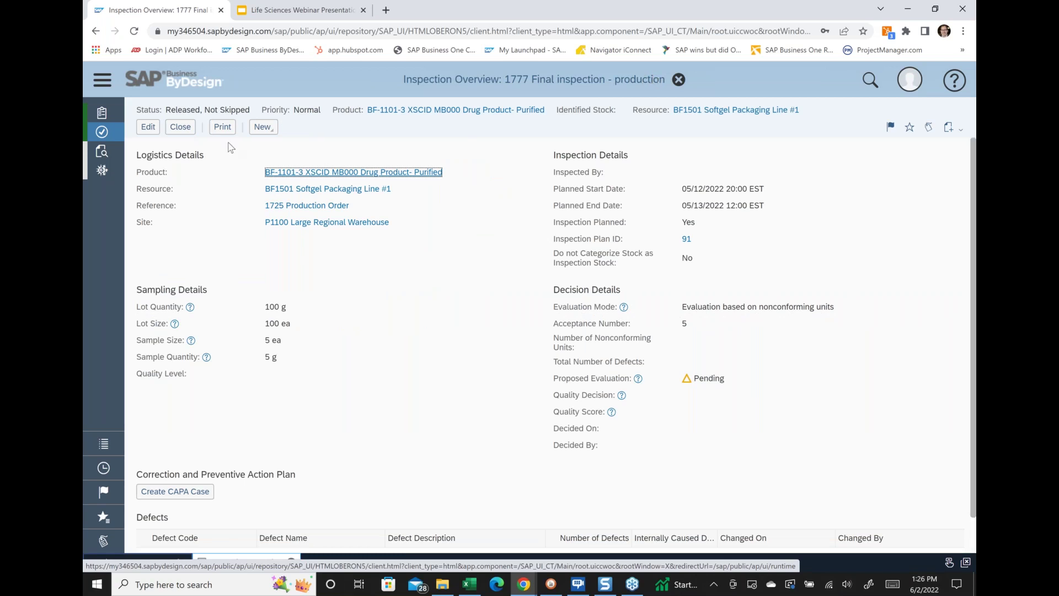
Open inspection 1777 for editing and review its results, decision and miscellaneous data, including the document flow
{"action": "left_click", "coordinate": [152, 131]}
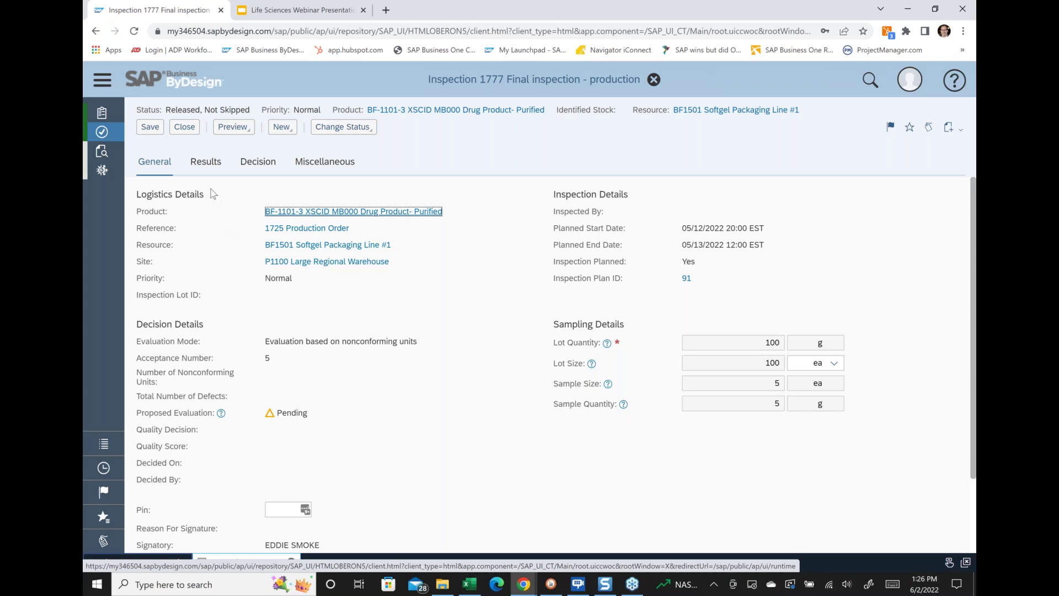
{"action": "left_click", "coordinate": [214, 172]}
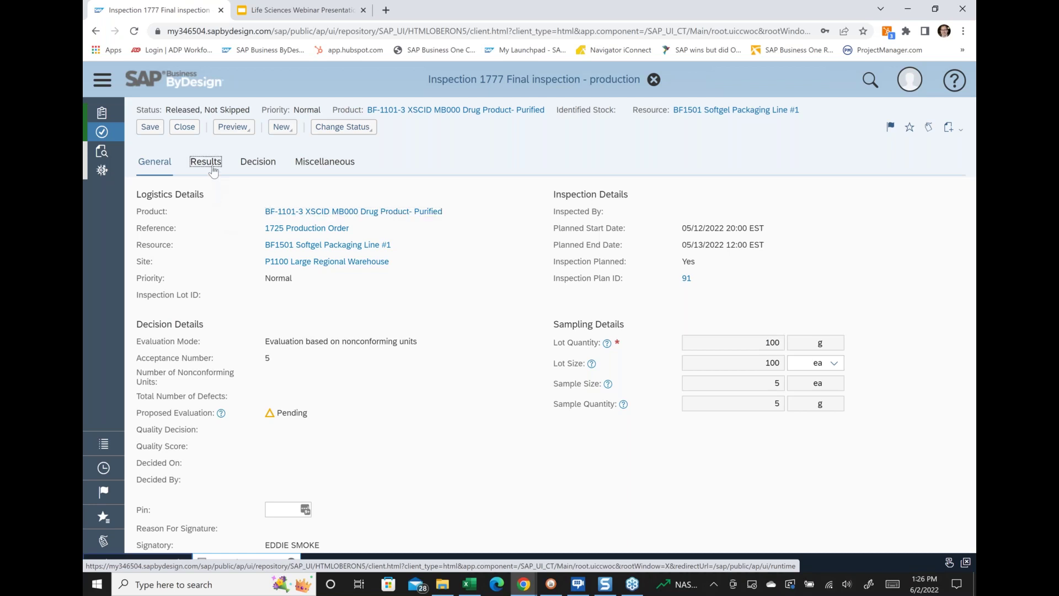
{"action": "left_click", "coordinate": [250, 167]}
{"action": "left_click", "coordinate": [333, 164]}
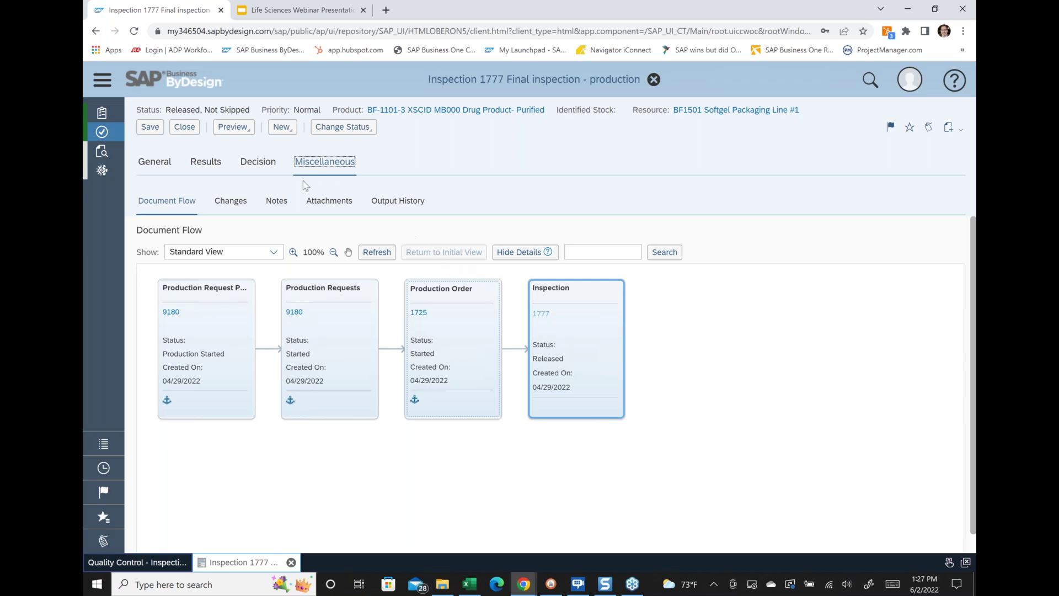
Examine the inspection's general data down to the PIN signature and CAPA sections, and close the inspection
{"action": "left_click", "coordinate": [156, 164]}
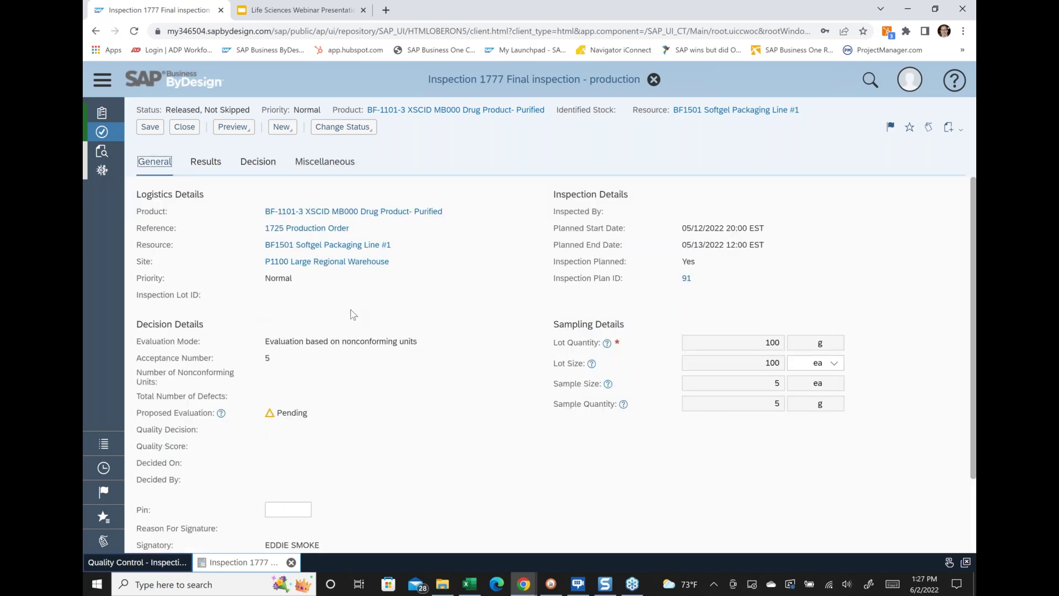
{"action": "scroll", "coordinate": [355, 313], "scroll_direction": "down", "scroll_amount": 3}
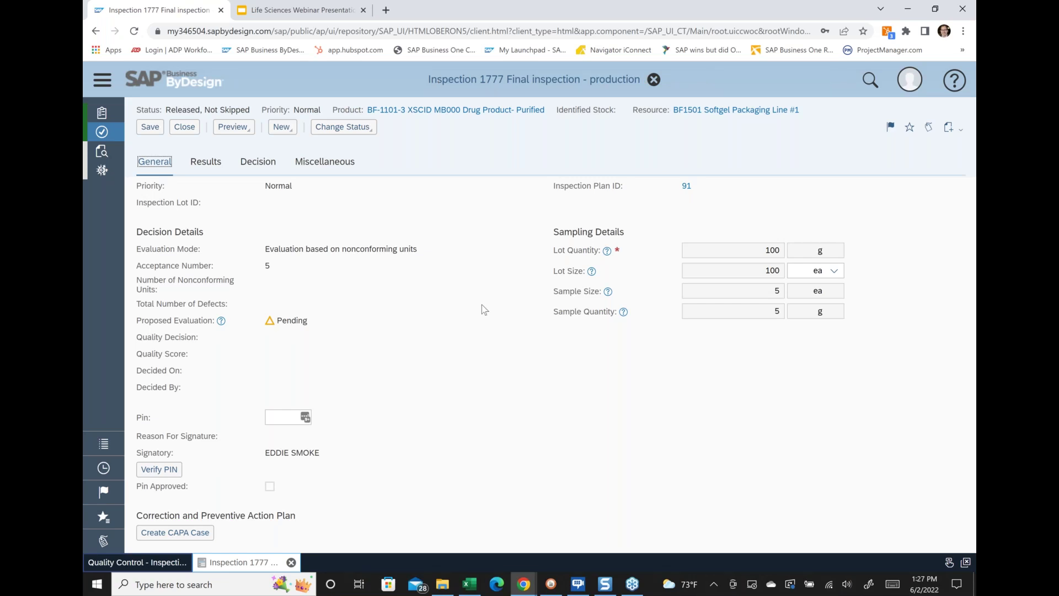
{"action": "left_click", "coordinate": [653, 79]}
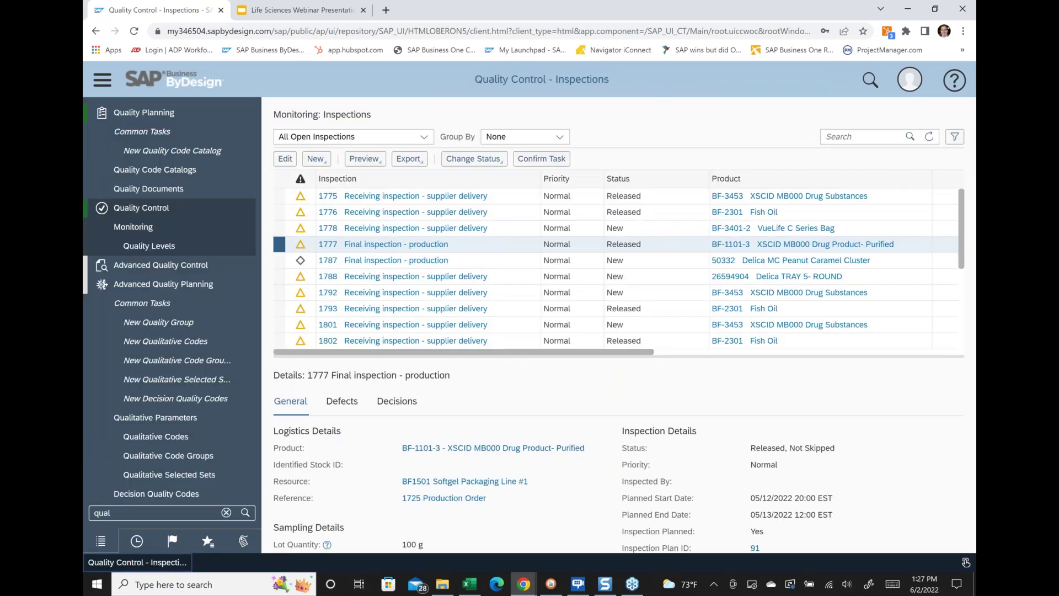
Look over the Advanced Quality Planning functions, clear the navigation search and return to My Launchpad with the navigation collapsed
{"action": "left_click", "coordinate": [239, 289]}
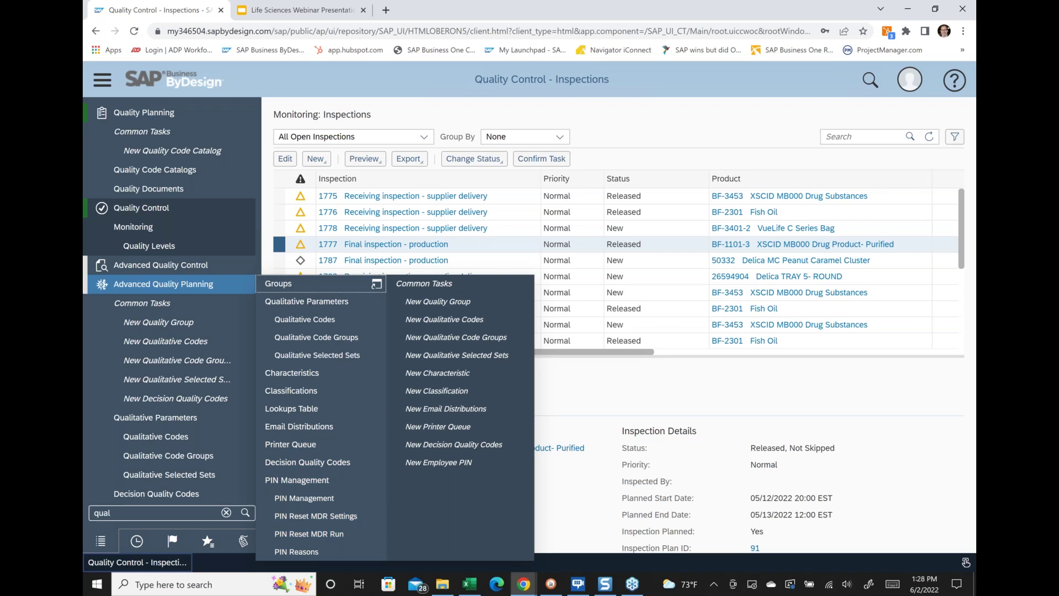
{"action": "left_click", "coordinate": [632, 114]}
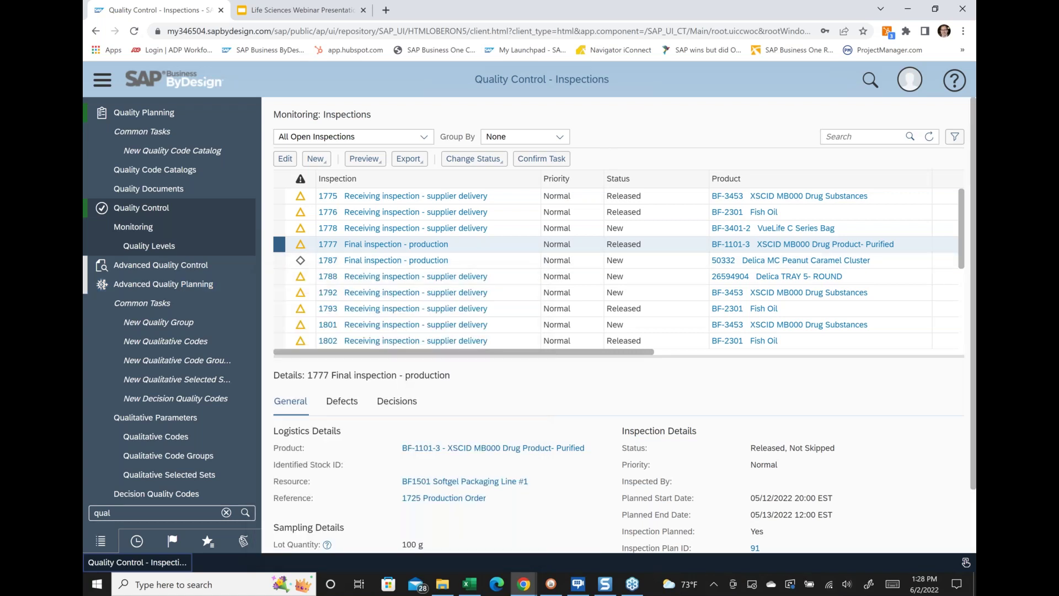
{"action": "left_click", "coordinate": [226, 512]}
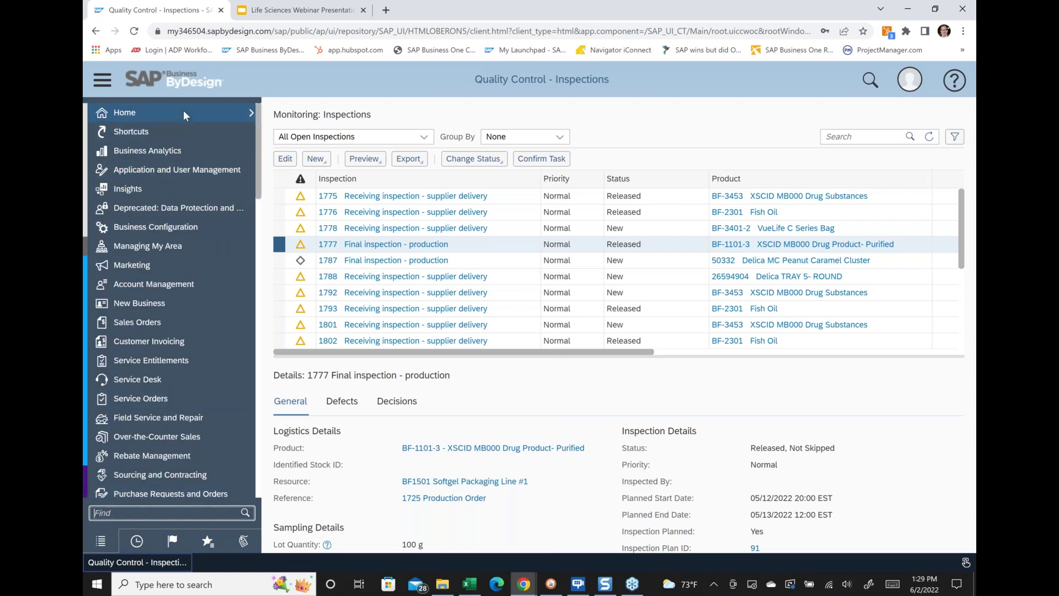
{"action": "mouse_move", "coordinate": [183, 111]}
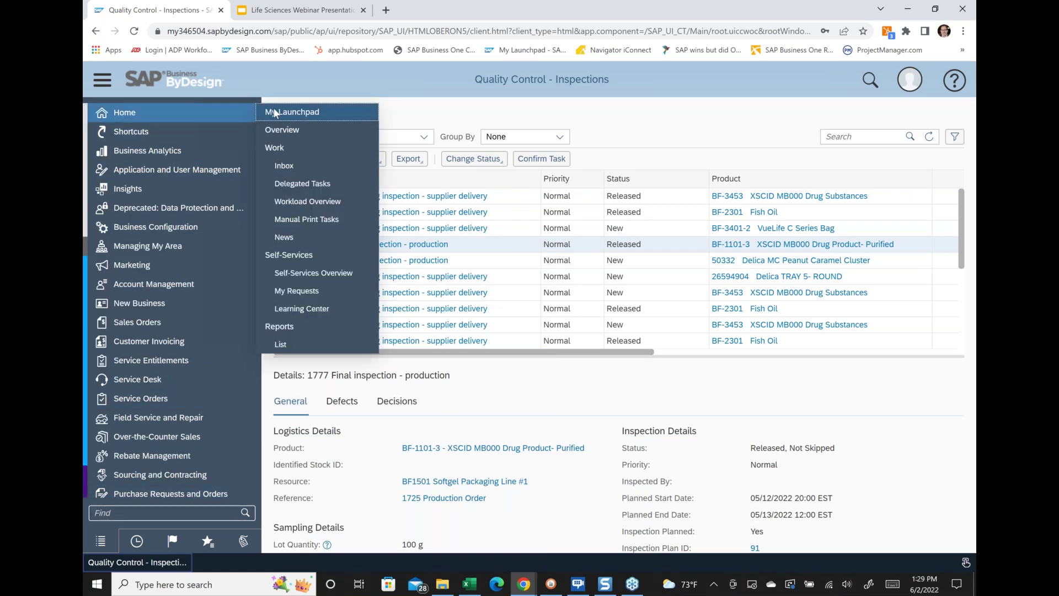
{"action": "left_click", "coordinate": [274, 112]}
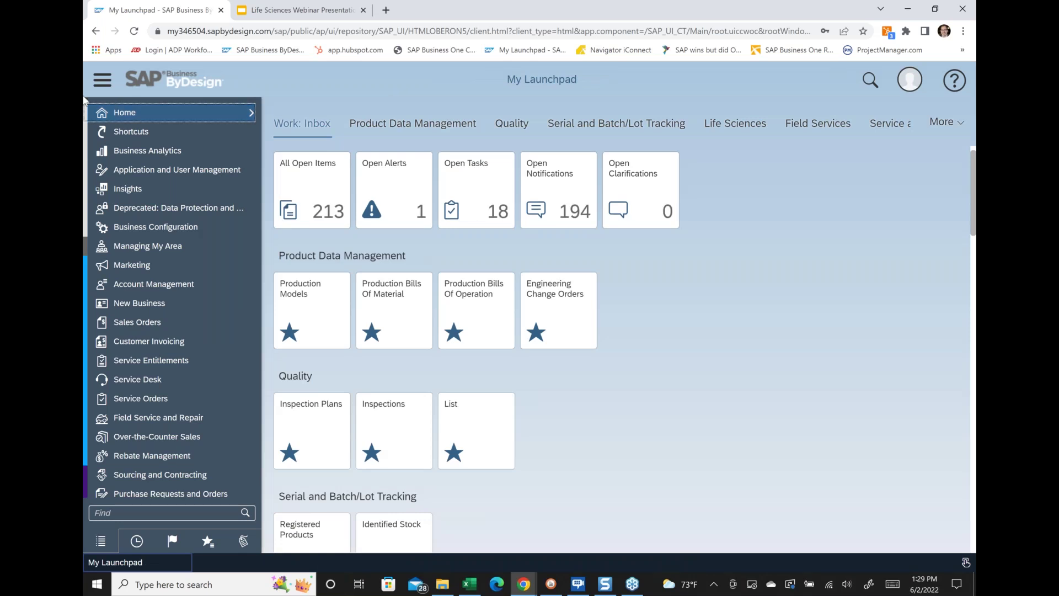
{"action": "left_click", "coordinate": [103, 81]}
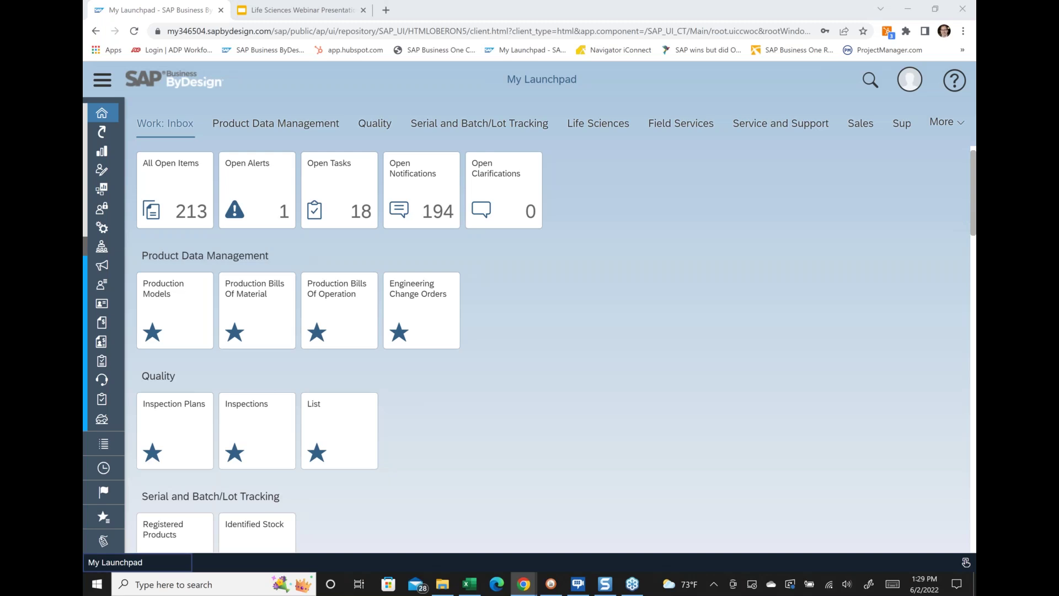
Search all categories for Q65525_190518 and open the matching identified stock from the business documents
{"action": "left_click", "coordinate": [870, 83]}
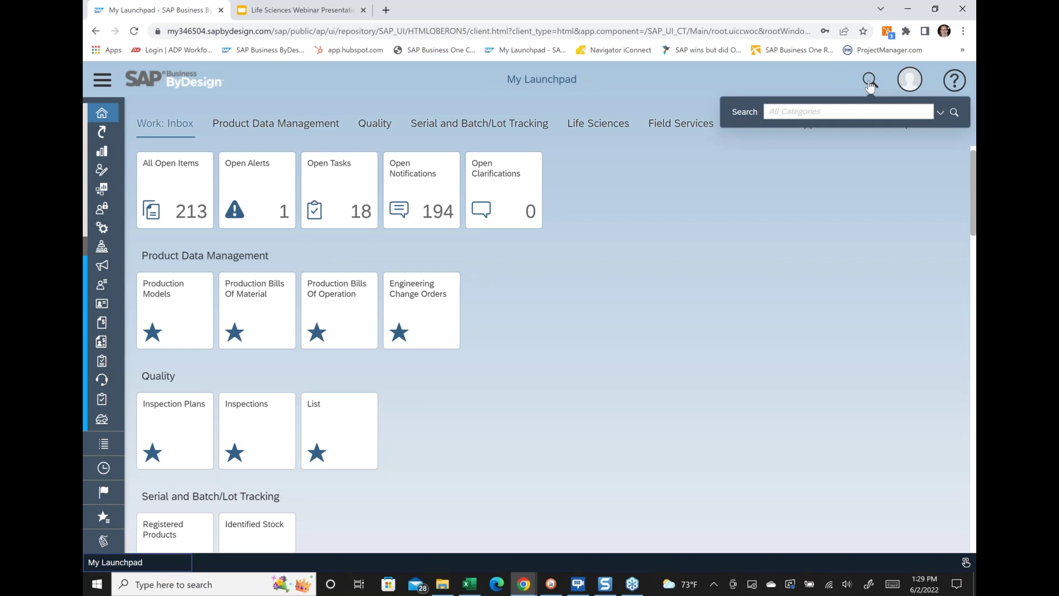
{"action": "left_click", "coordinate": [782, 109]}
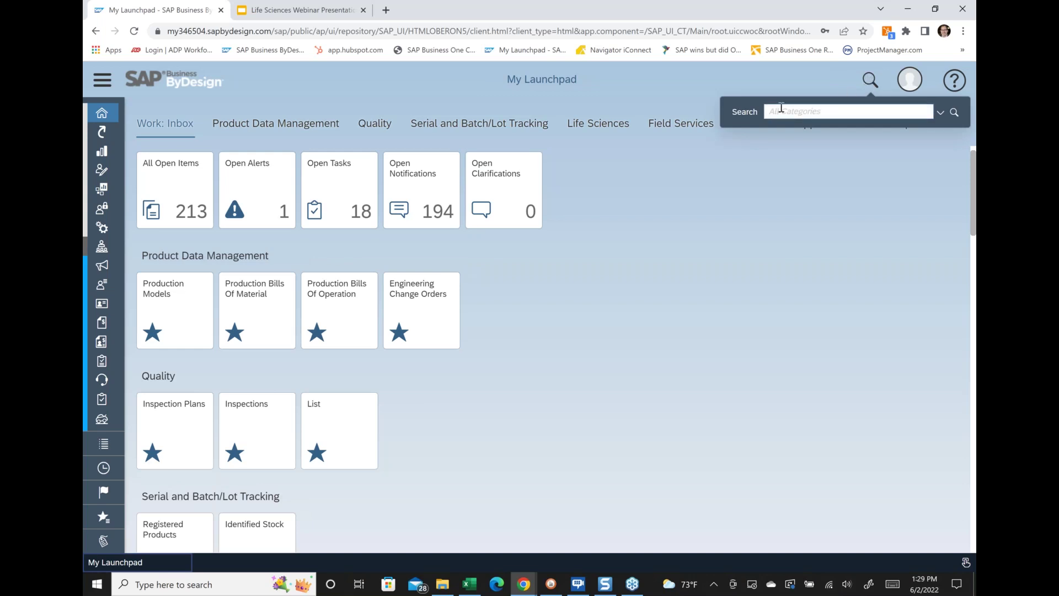
{"action": "type", "text": "Q65525_190518"}
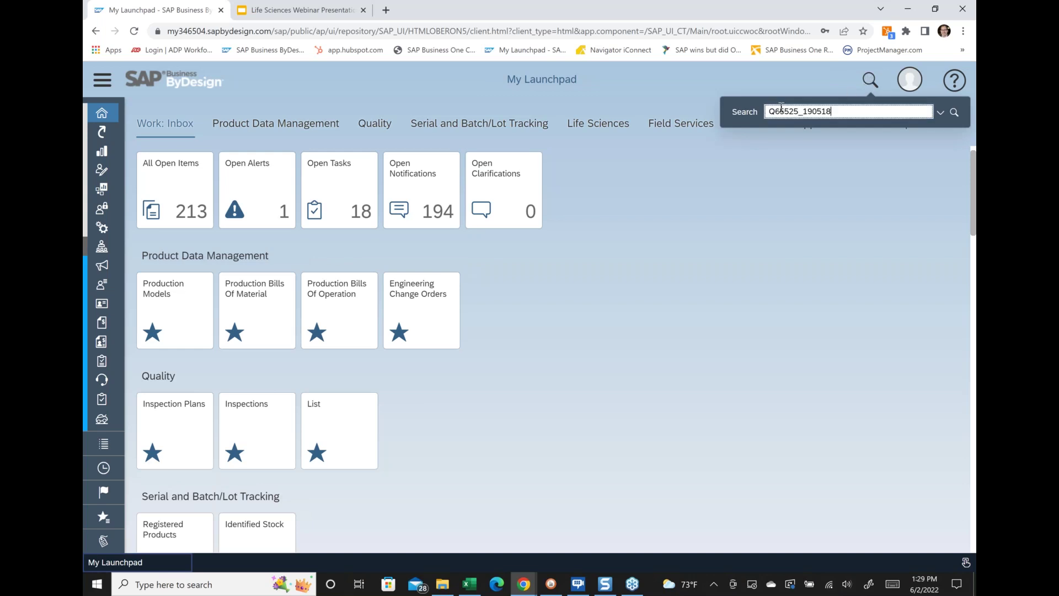
{"action": "key", "text": "Return"}
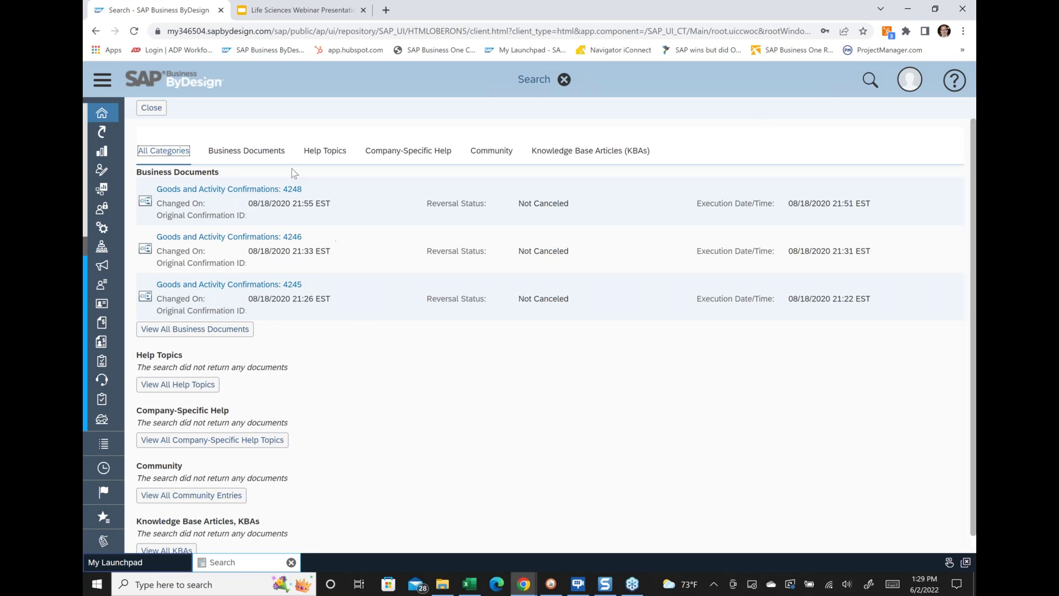
{"action": "left_click", "coordinate": [263, 152]}
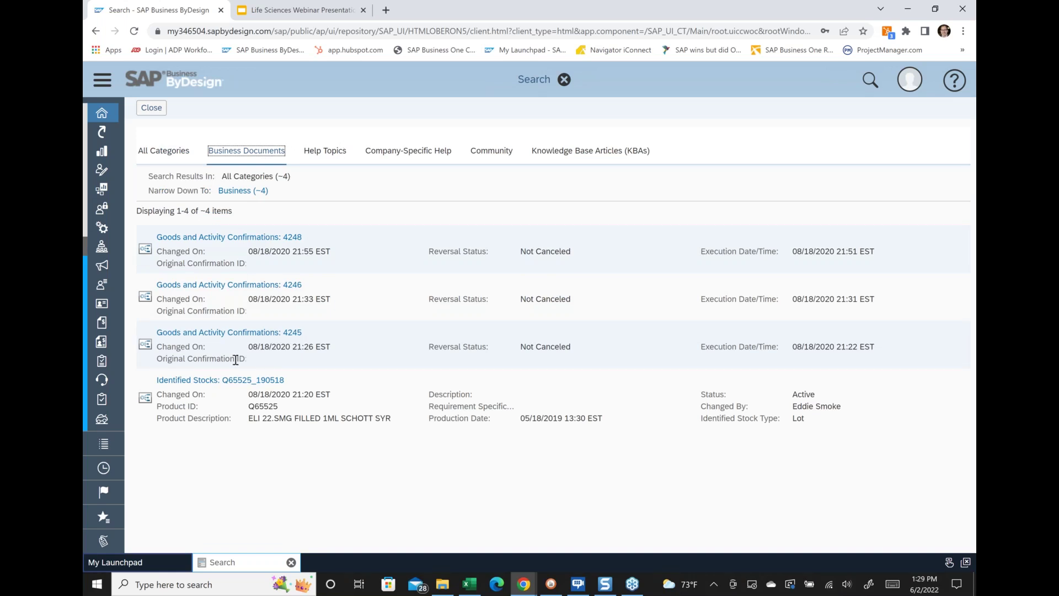
{"action": "left_click", "coordinate": [221, 380]}
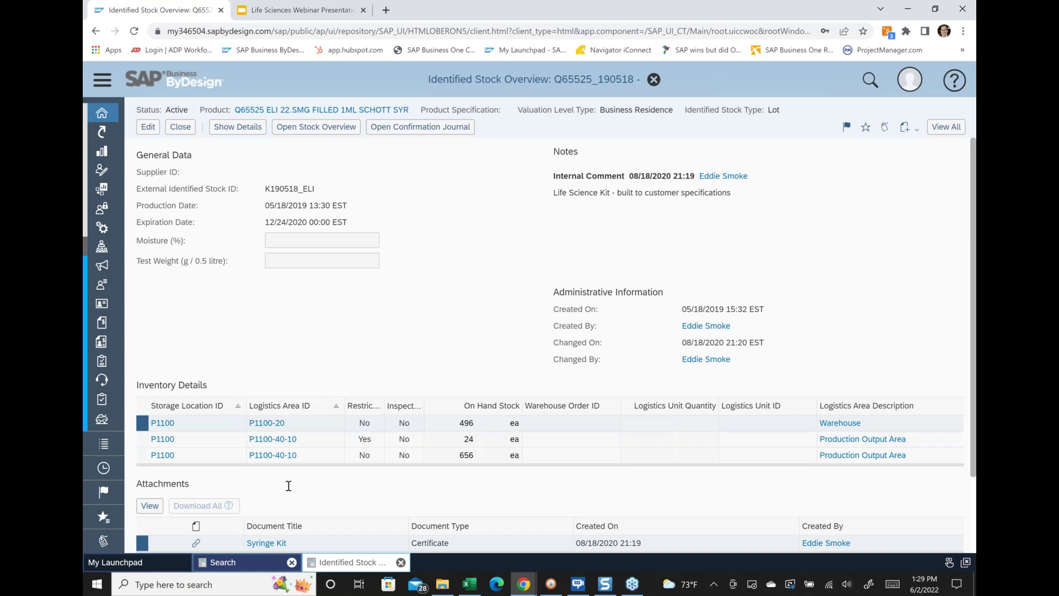
Review the identified stock's overview and show its details to examine the inventory, confirmation items and deliveries
{"action": "scroll", "coordinate": [309, 447], "scroll_direction": "down", "scroll_amount": 2}
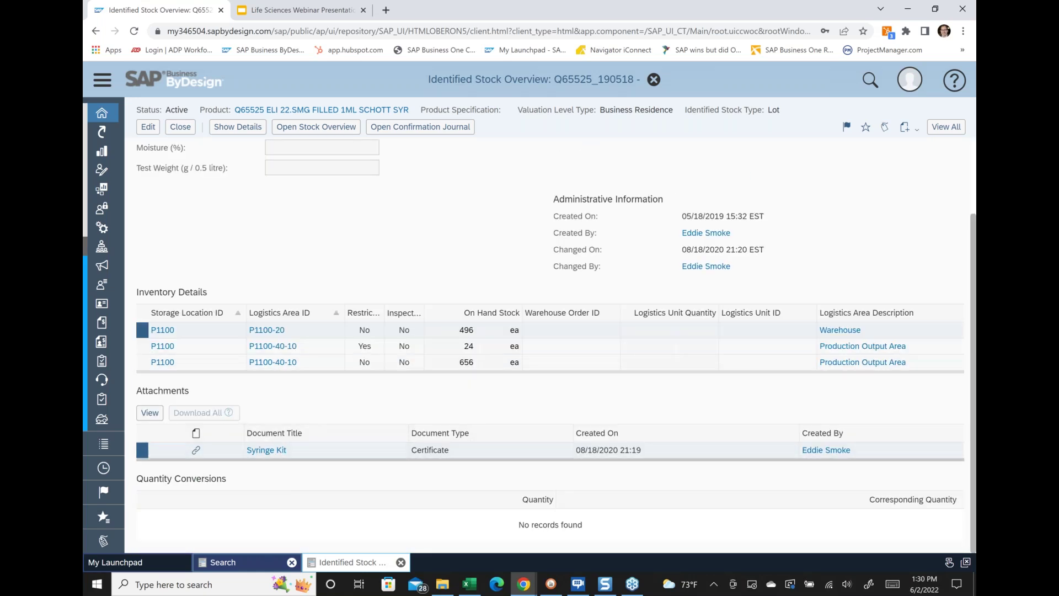
{"action": "scroll", "coordinate": [426, 433], "scroll_direction": "up", "scroll_amount": 2}
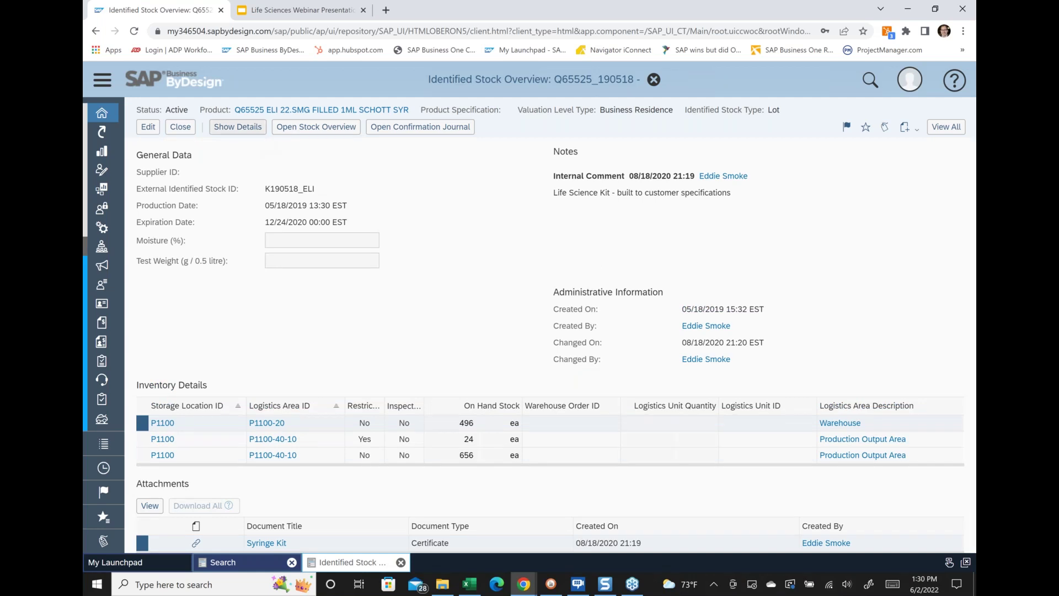
{"action": "left_click", "coordinate": [244, 126]}
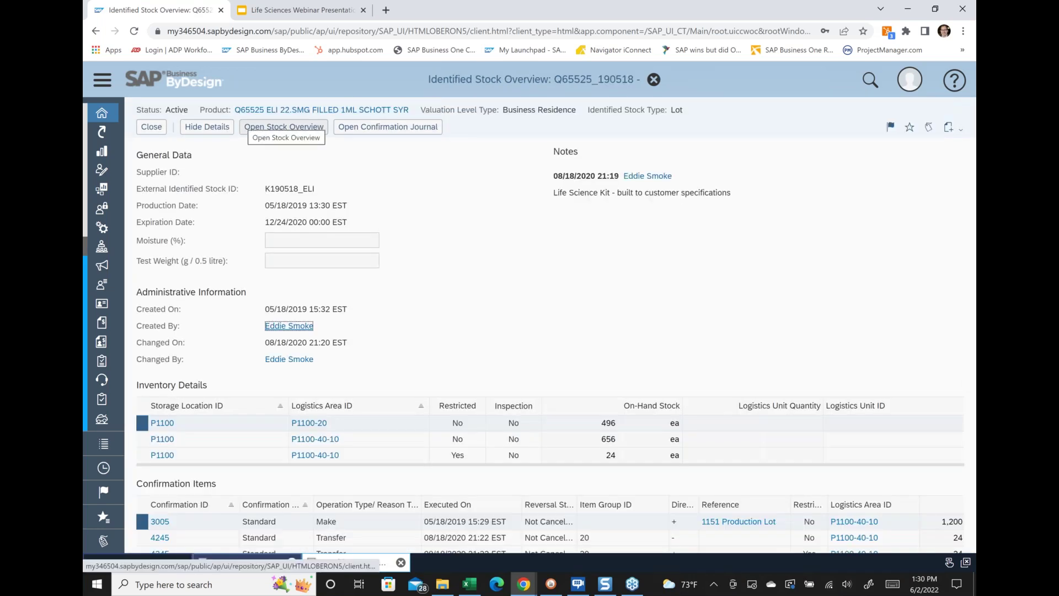
{"action": "scroll", "coordinate": [484, 295], "scroll_direction": "down", "scroll_amount": 3}
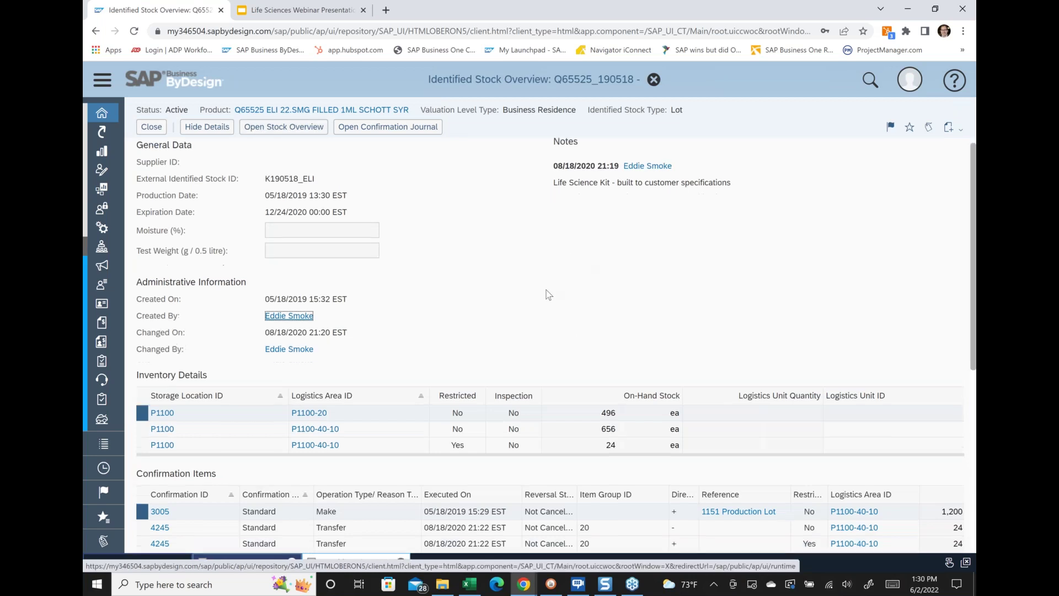
{"action": "scroll", "coordinate": [548, 295], "scroll_direction": "down", "scroll_amount": 3}
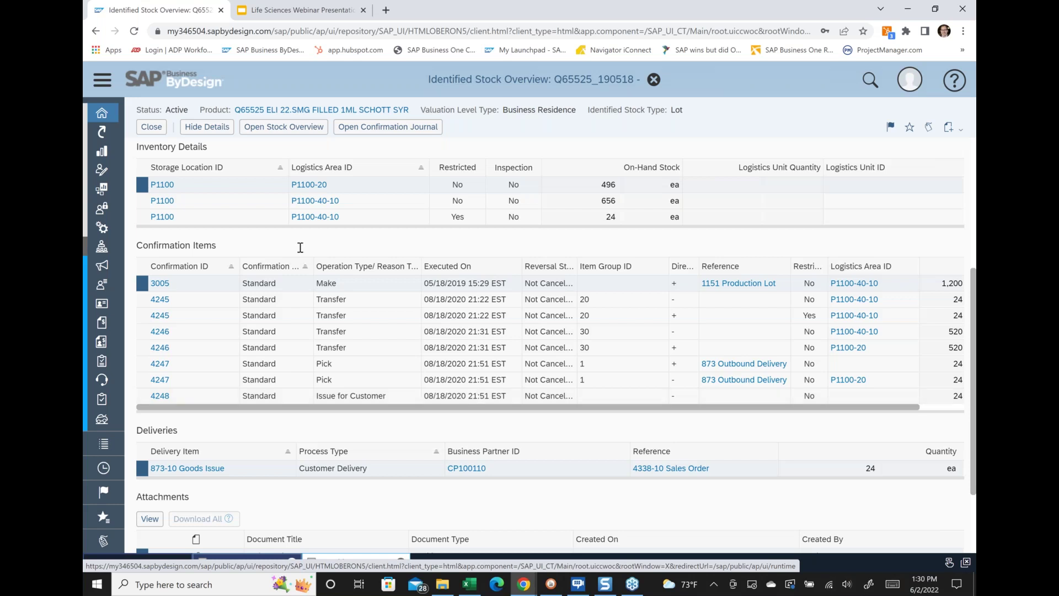
Review the identified stock's administrative information, inventory and confirmation items, and close the overview and the search results
{"action": "scroll", "coordinate": [300, 247], "scroll_direction": "up", "scroll_amount": 3}
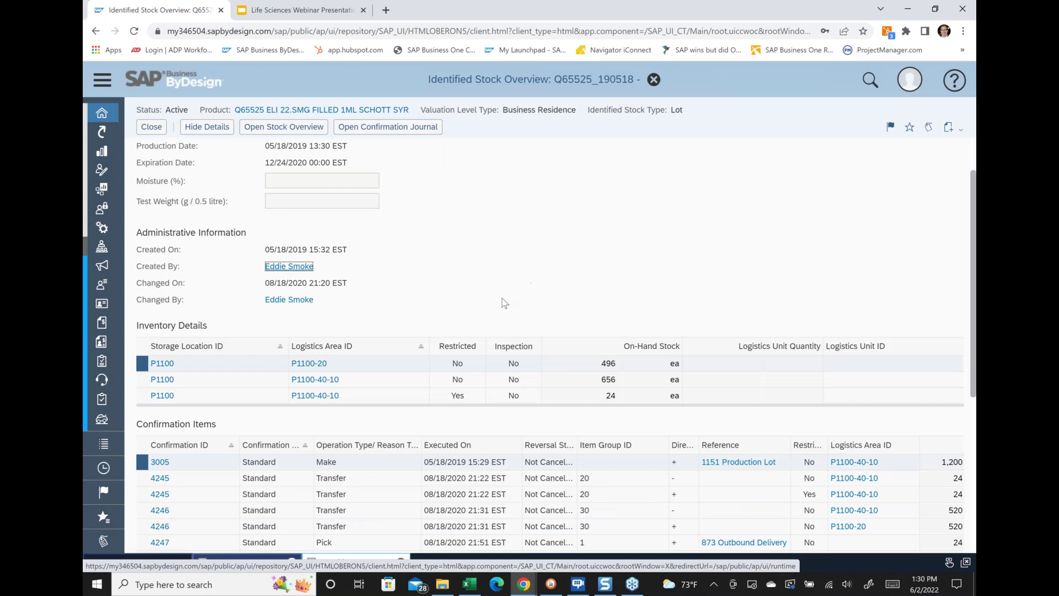
{"action": "scroll", "coordinate": [507, 270], "scroll_direction": "down", "scroll_amount": 2}
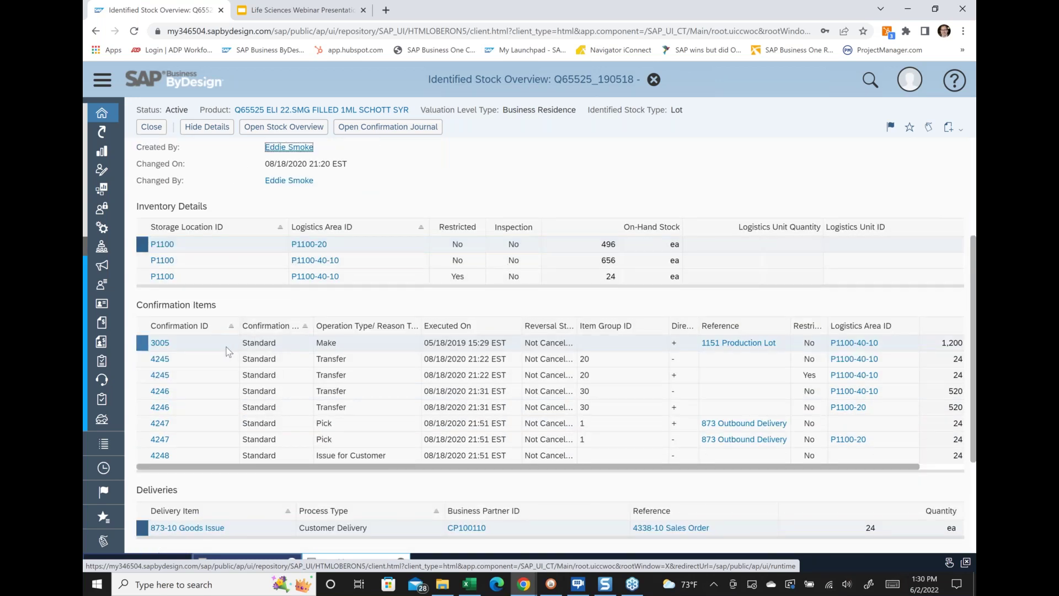
{"action": "left_click", "coordinate": [654, 81]}
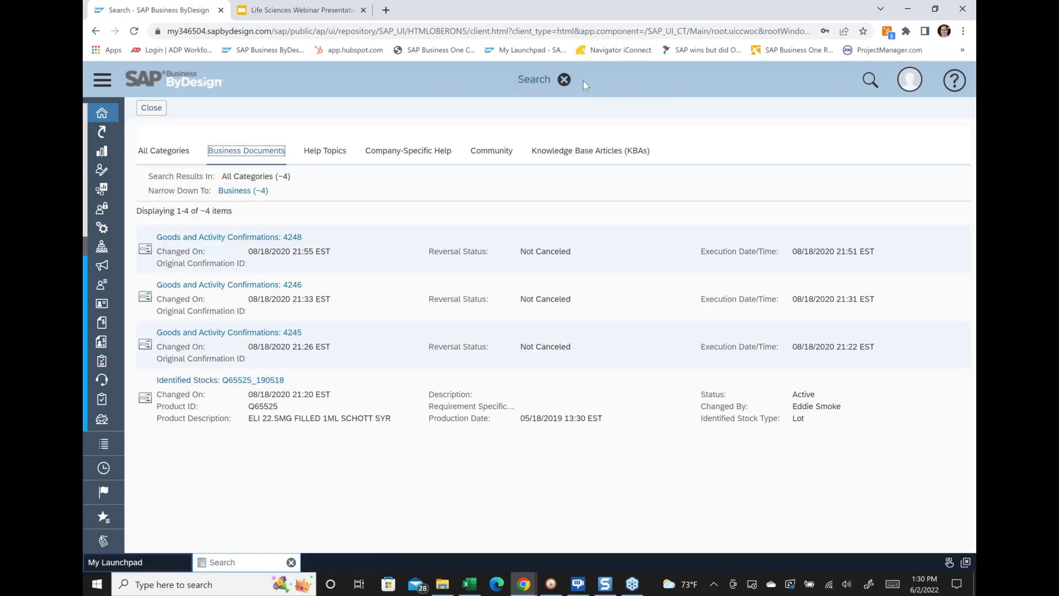
{"action": "left_click", "coordinate": [564, 80]}
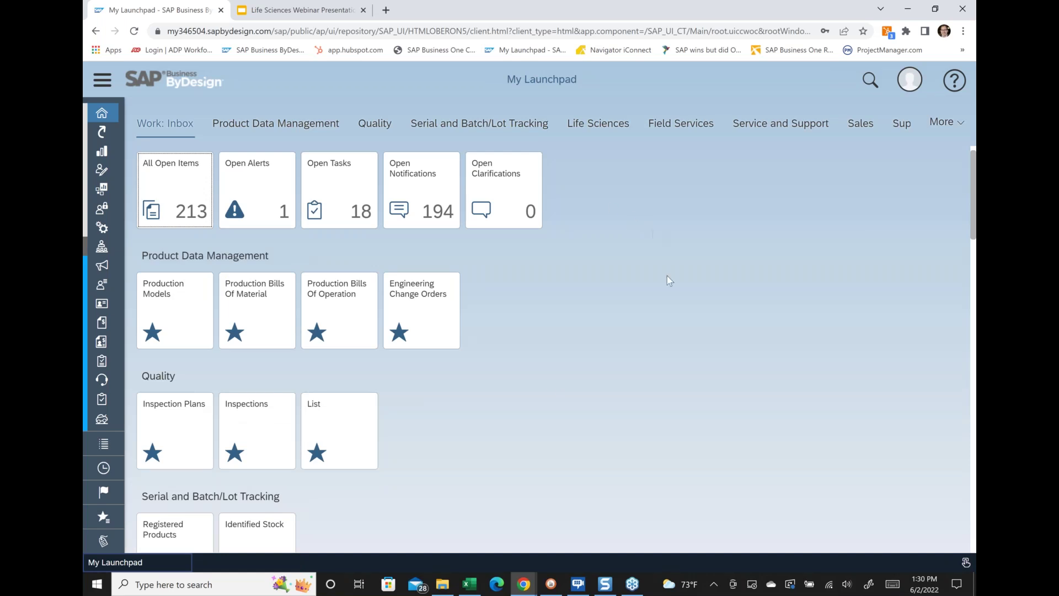
Open the Quality reports list, show the Inspection Analysis report's available views, and close the list
{"action": "left_click", "coordinate": [360, 440]}
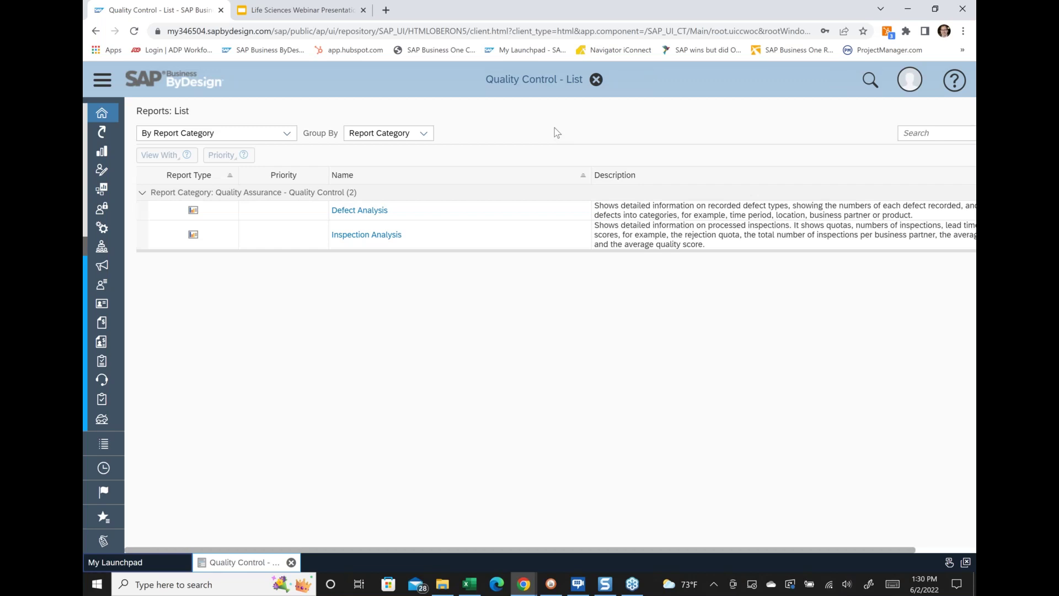
{"action": "left_click", "coordinate": [280, 230]}
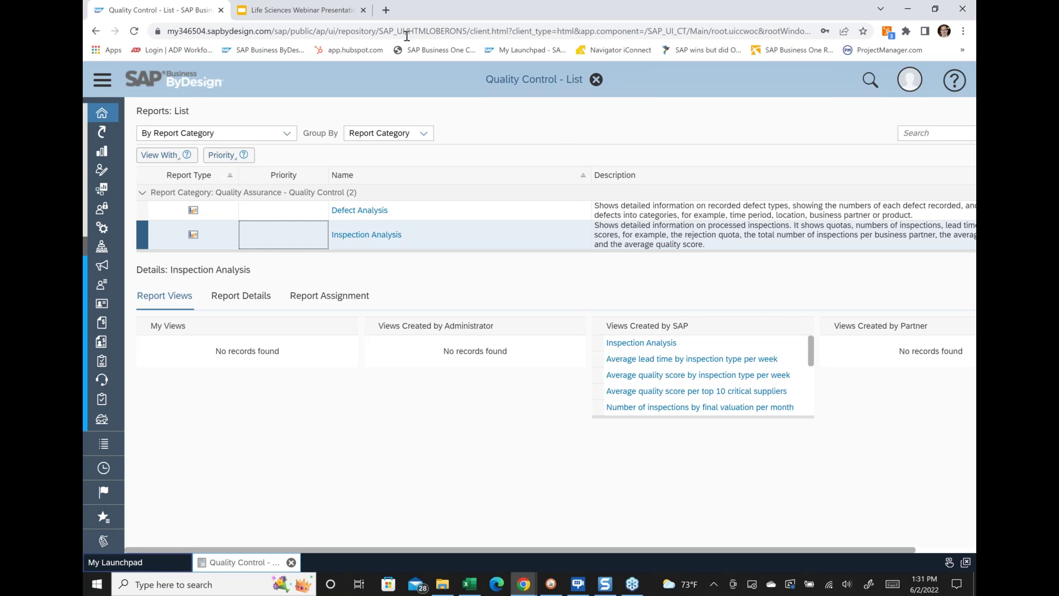
{"action": "left_click", "coordinate": [597, 80]}
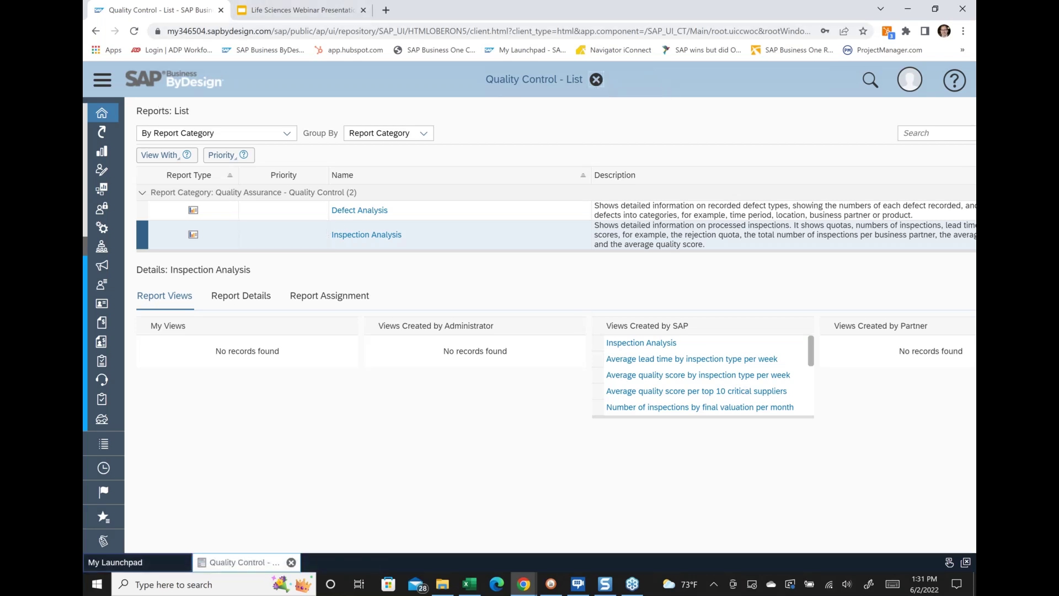
Look over the launchpad groups, switch to the Life Sciences webinar presentation in Google Slides and start its slideshow from the Customer Story slide
{"action": "scroll", "coordinate": [714, 328], "scroll_direction": "down", "scroll_amount": 8}
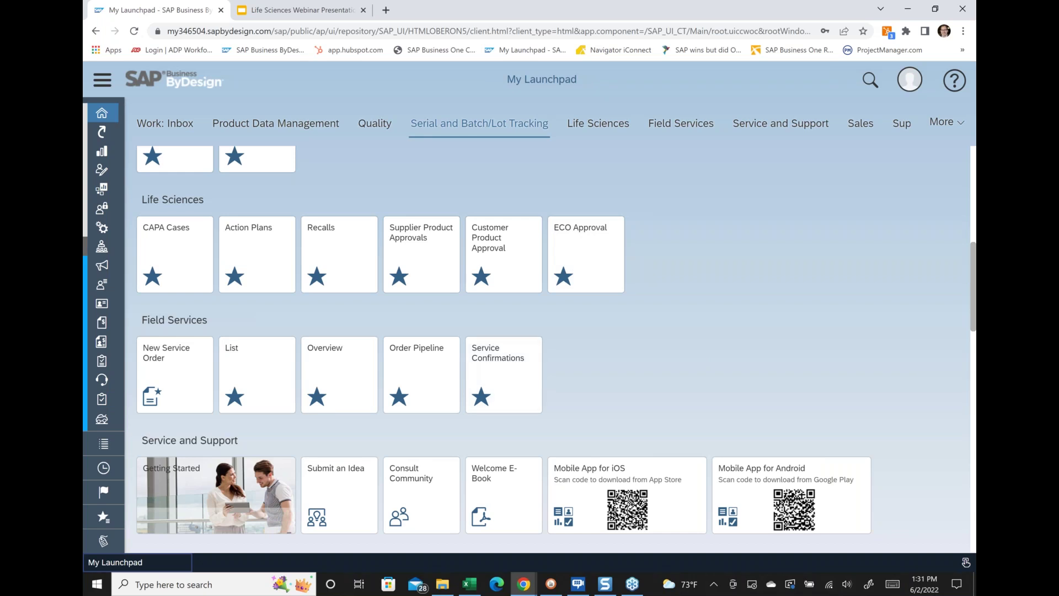
{"action": "scroll", "coordinate": [556, 349], "scroll_direction": "up", "scroll_amount": 10}
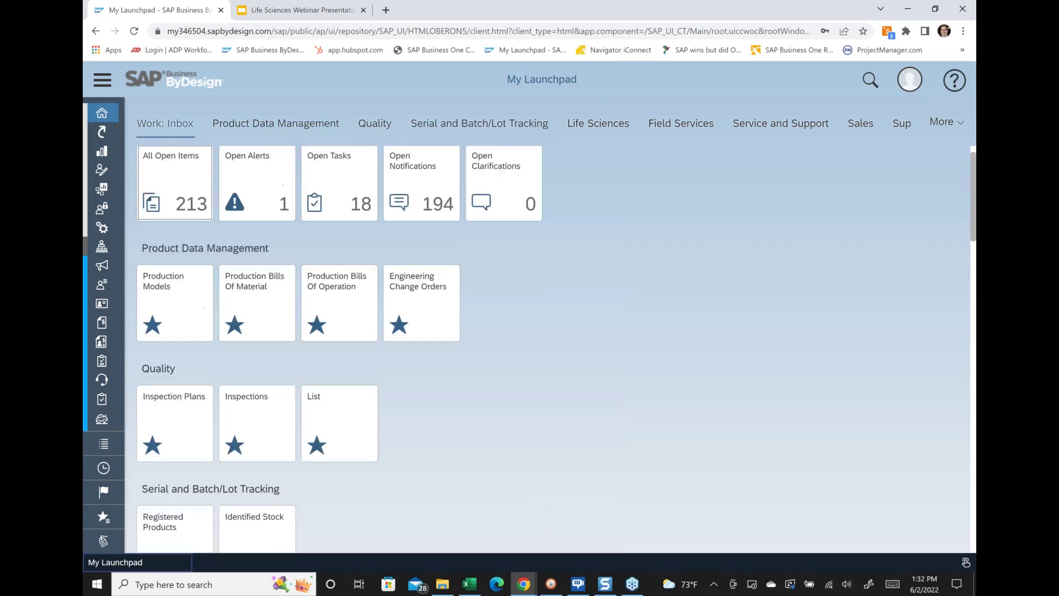
{"action": "left_click", "coordinate": [277, 14]}
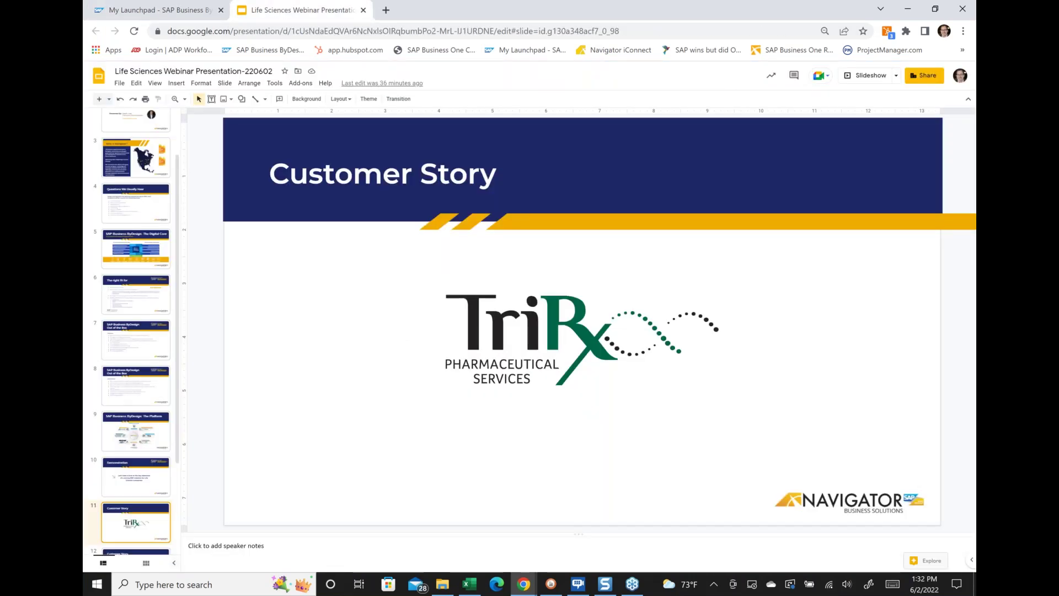
{"action": "left_click", "coordinate": [854, 77]}
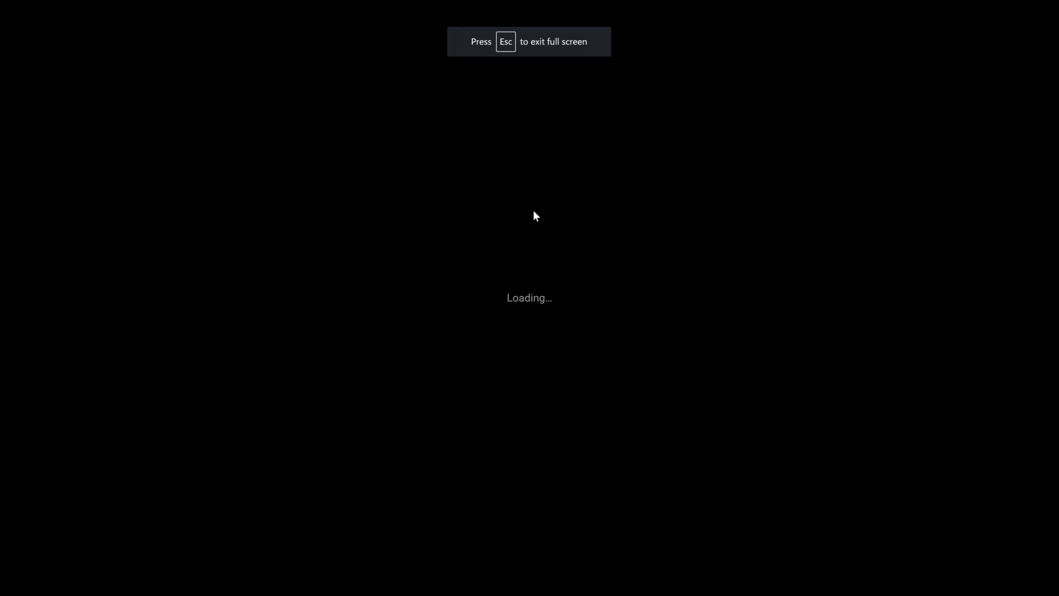